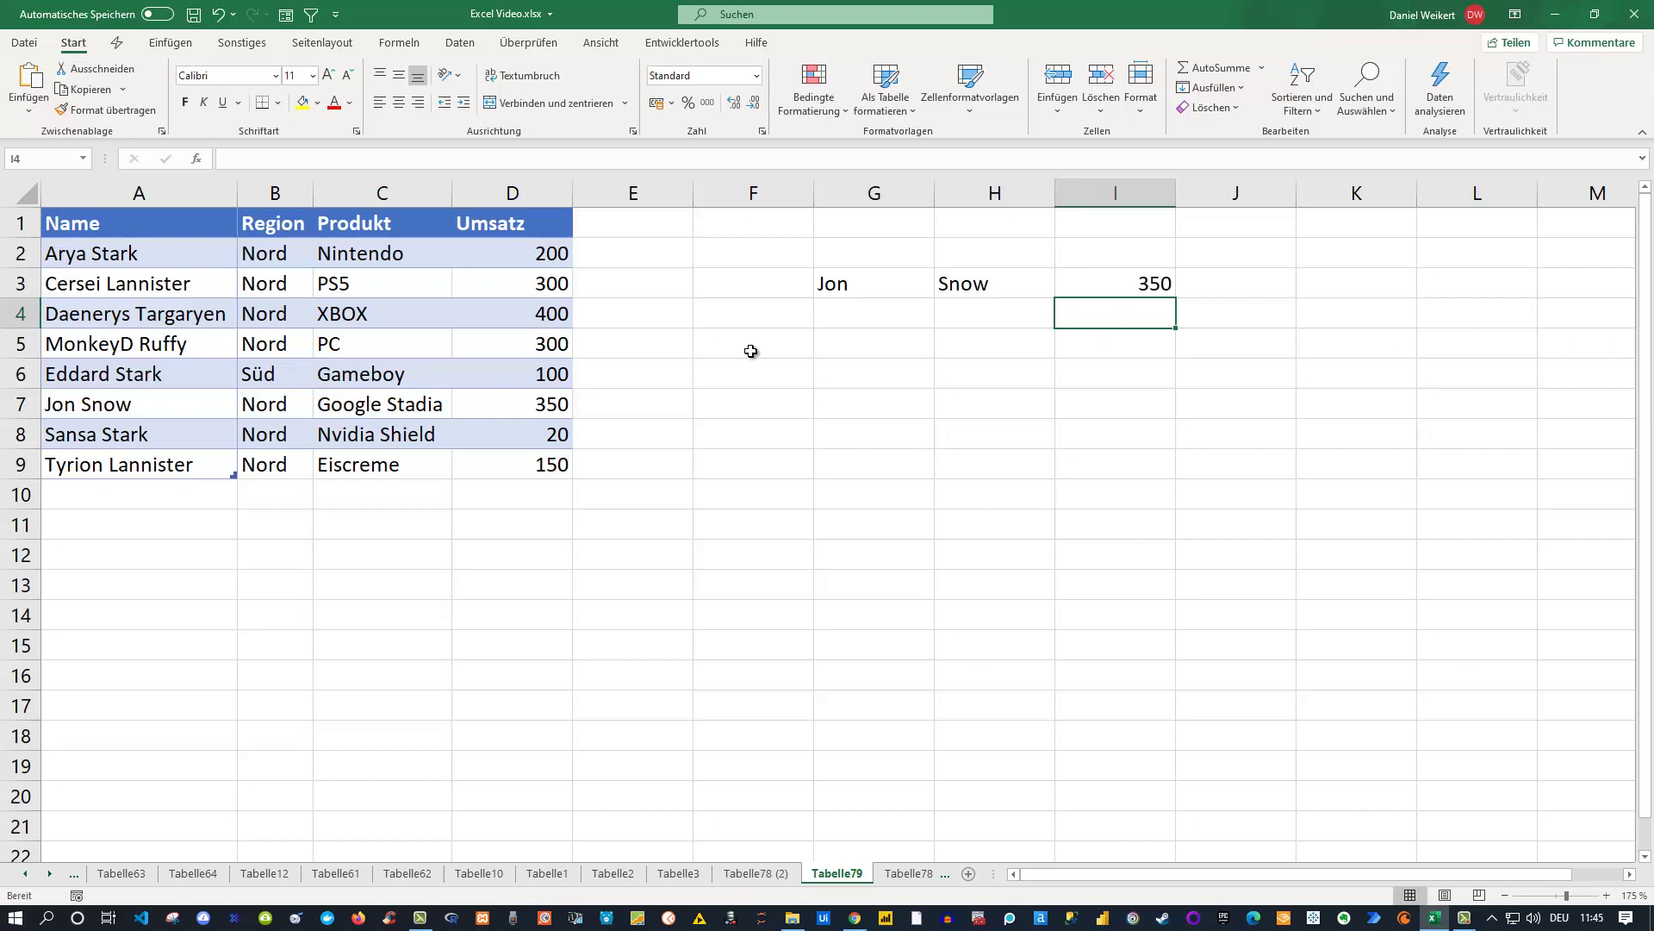
- Inspect the lookup formula in I3 and leave it unchanged
{"action": "left_click", "coordinate": [1130, 285]}
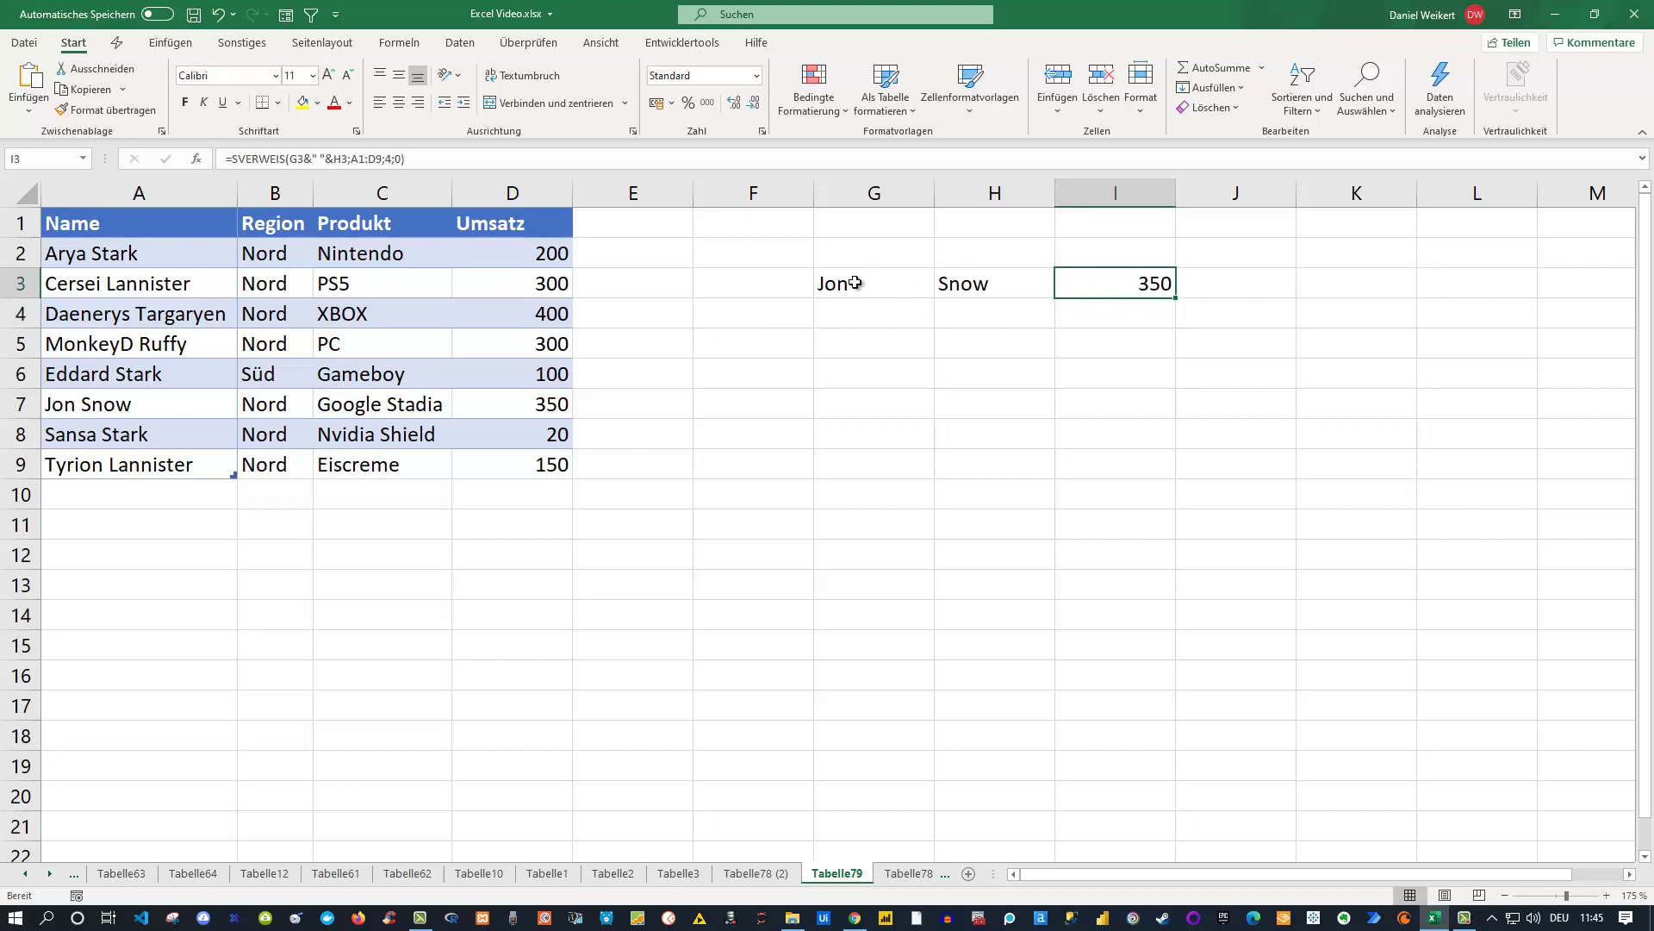
{"action": "double_click", "coordinate": [1112, 283]}
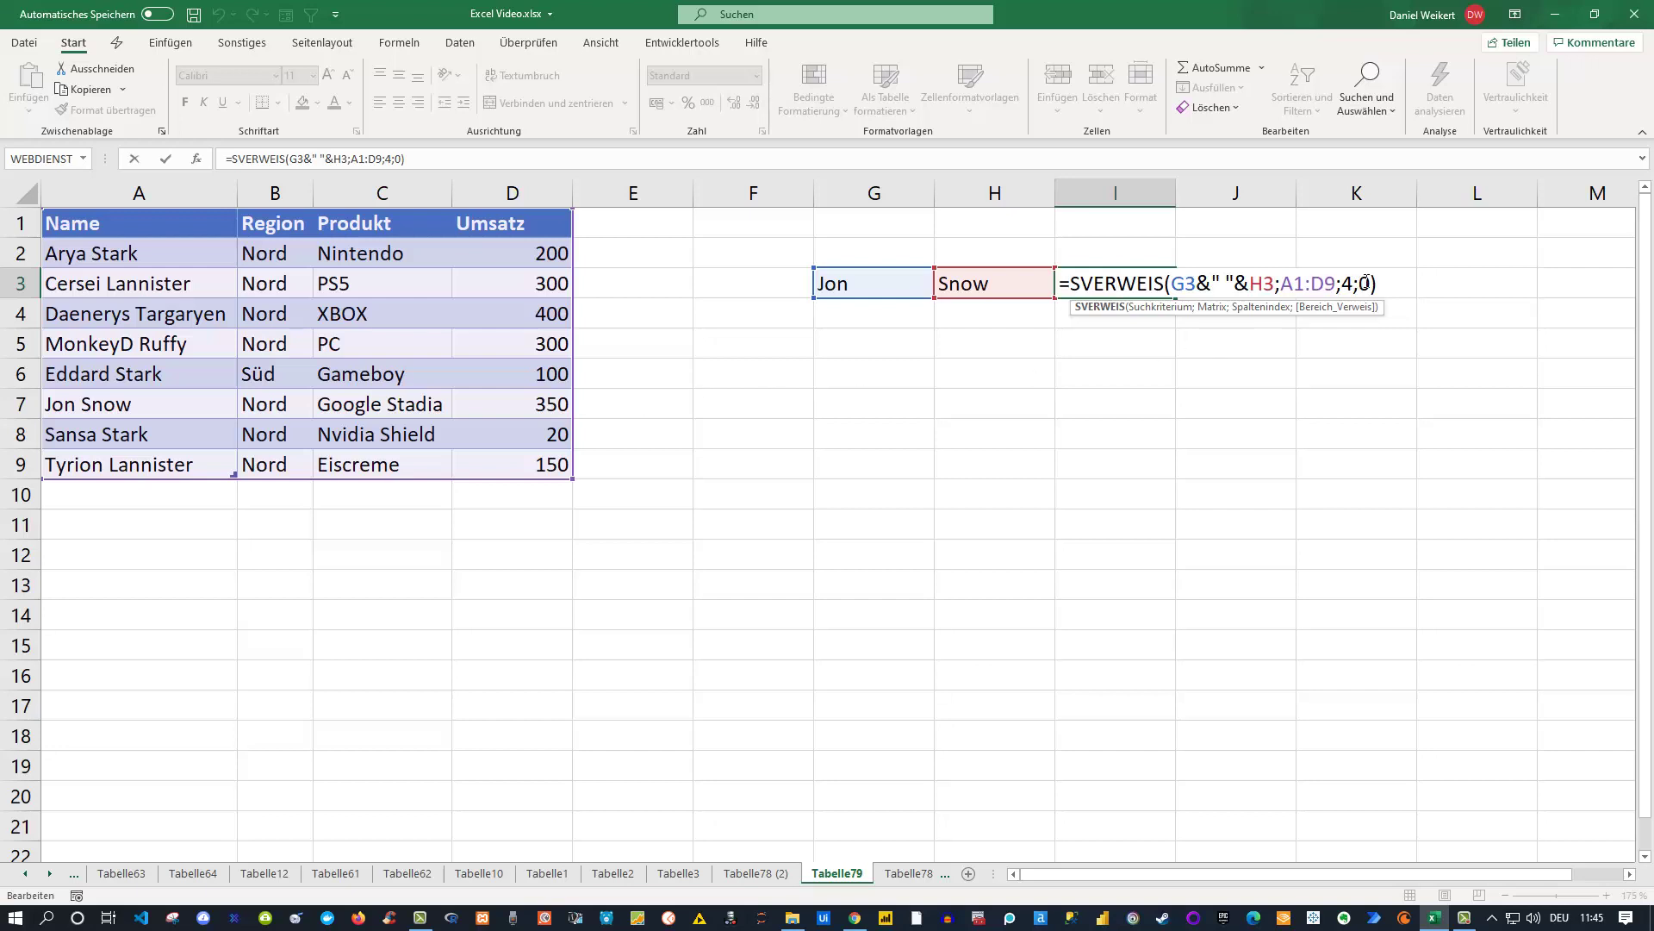
{"action": "key", "text": "Return"}
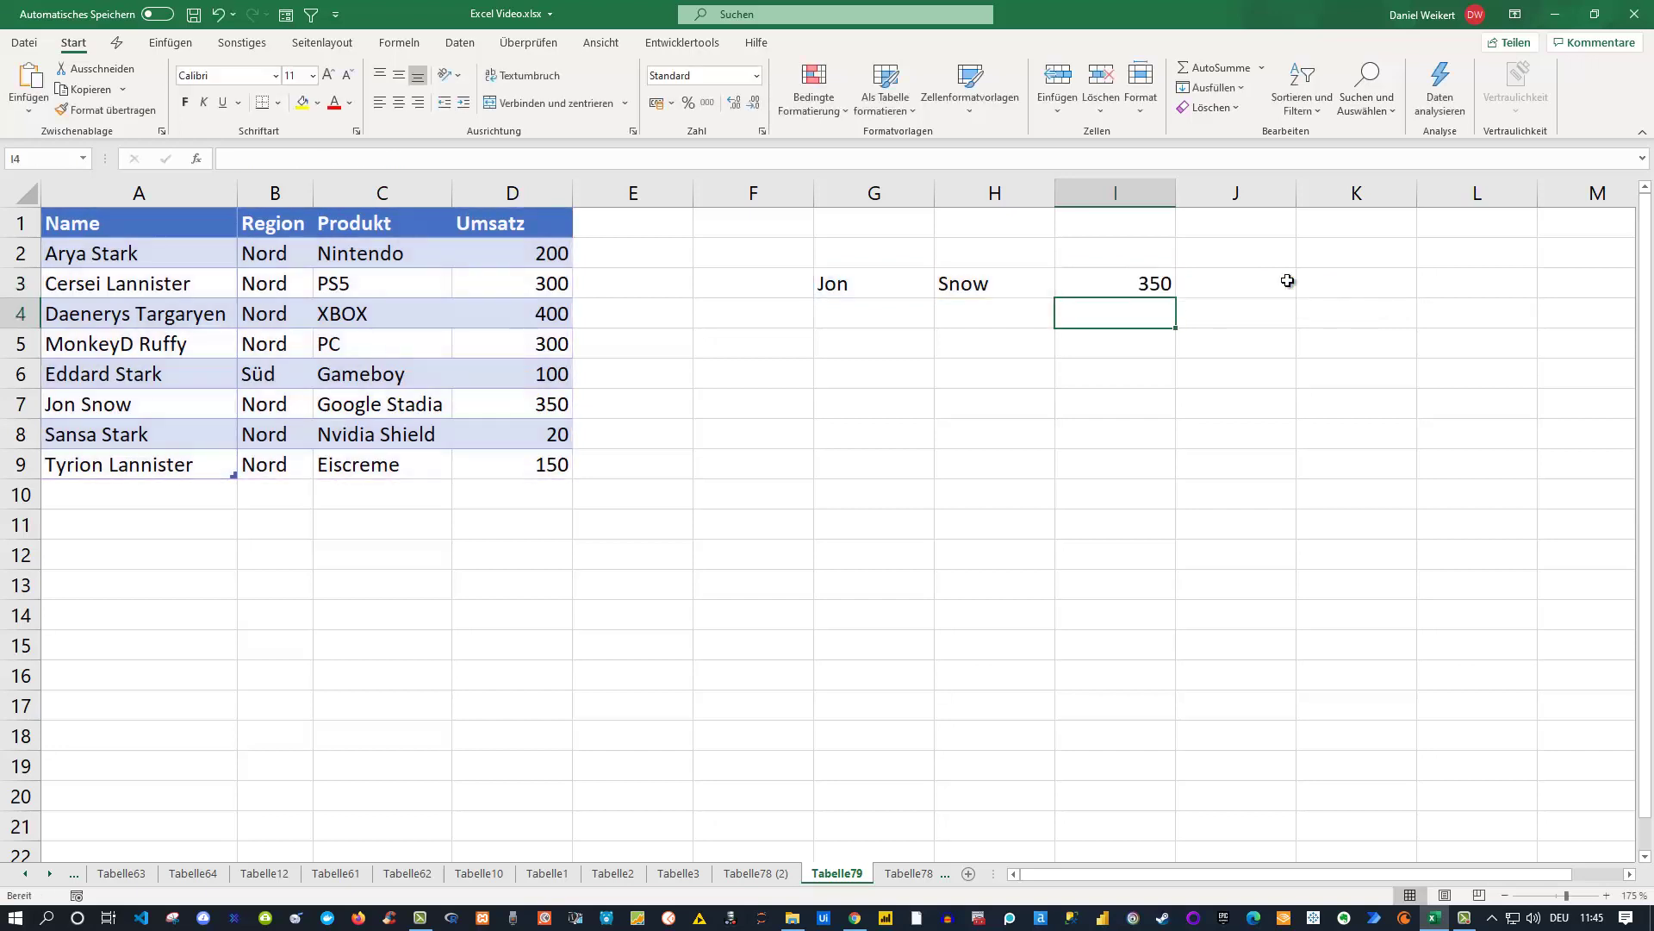
- Enter John in G3 and check the resulting #NV error in I3
{"action": "left_click", "coordinate": [848, 288]}
{"action": "type", "text": "J"}
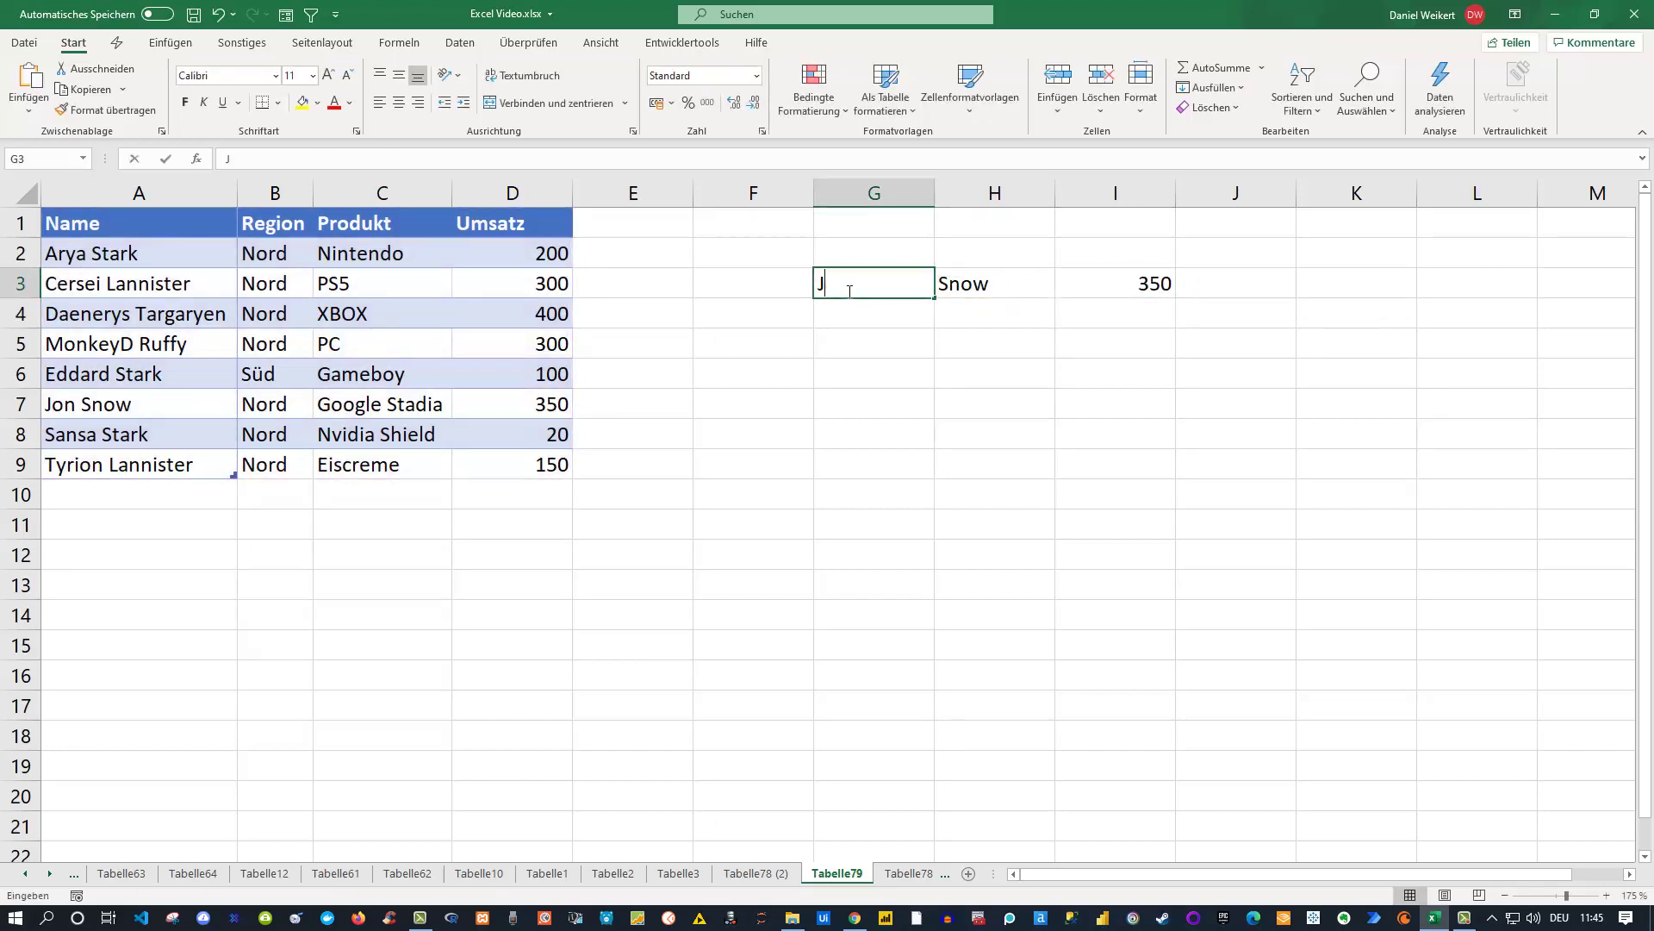
{"action": "type", "text": "ohn"}
{"action": "key", "text": "Return"}
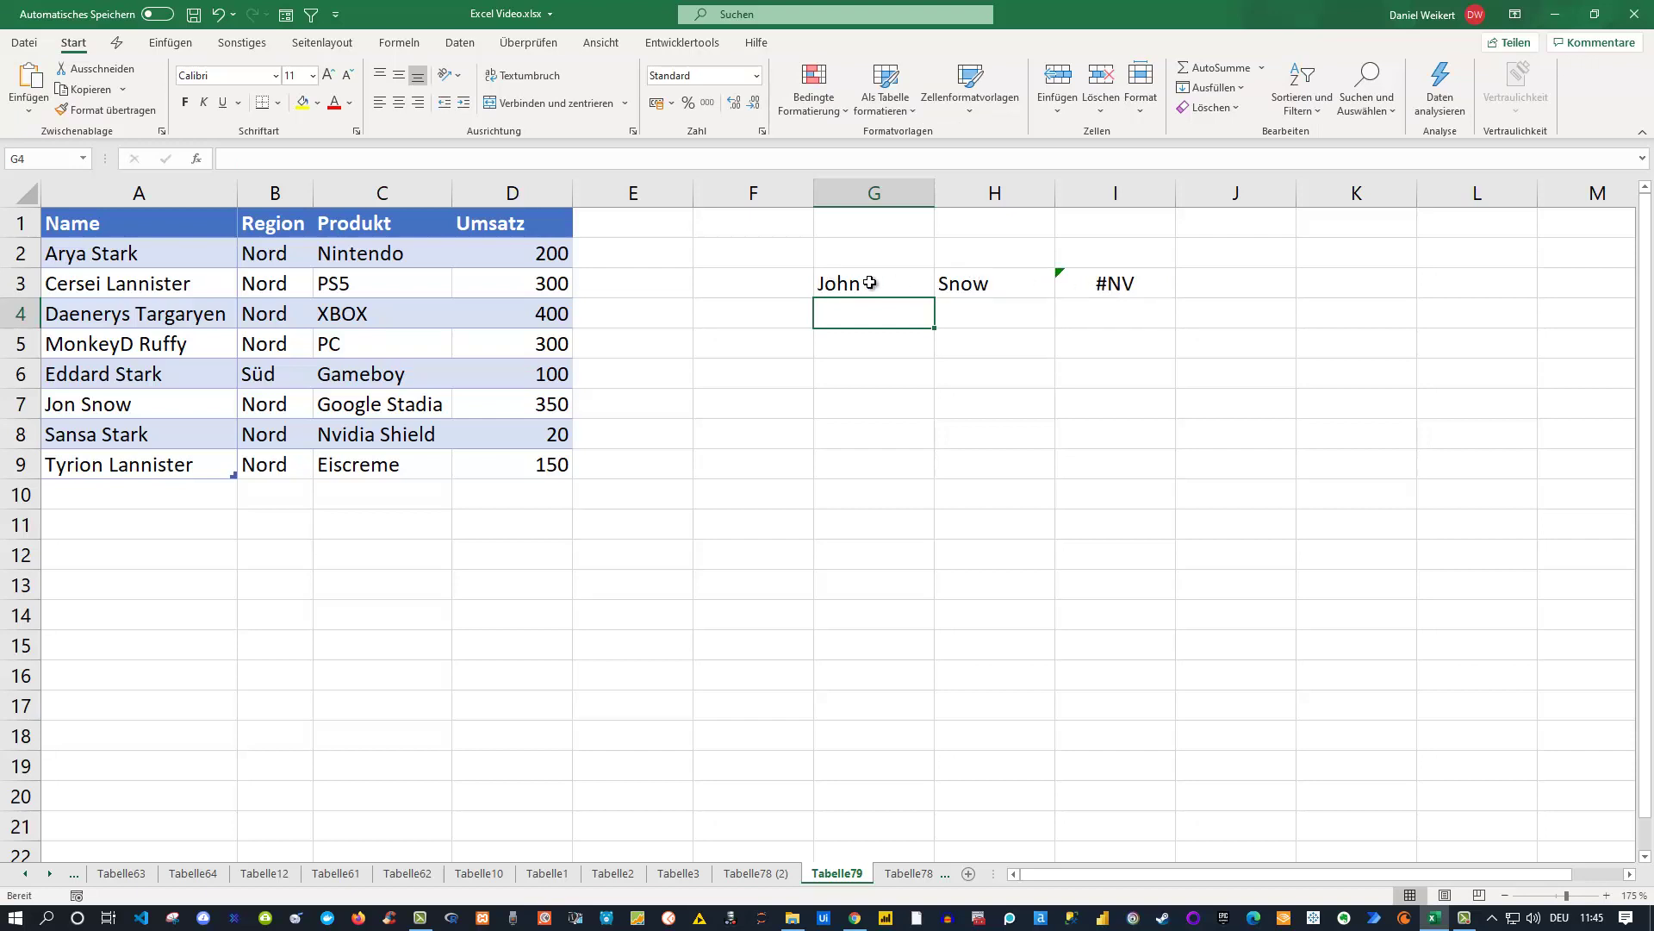
{"action": "left_click", "coordinate": [1120, 284]}
{"action": "left_click", "coordinate": [893, 284]}
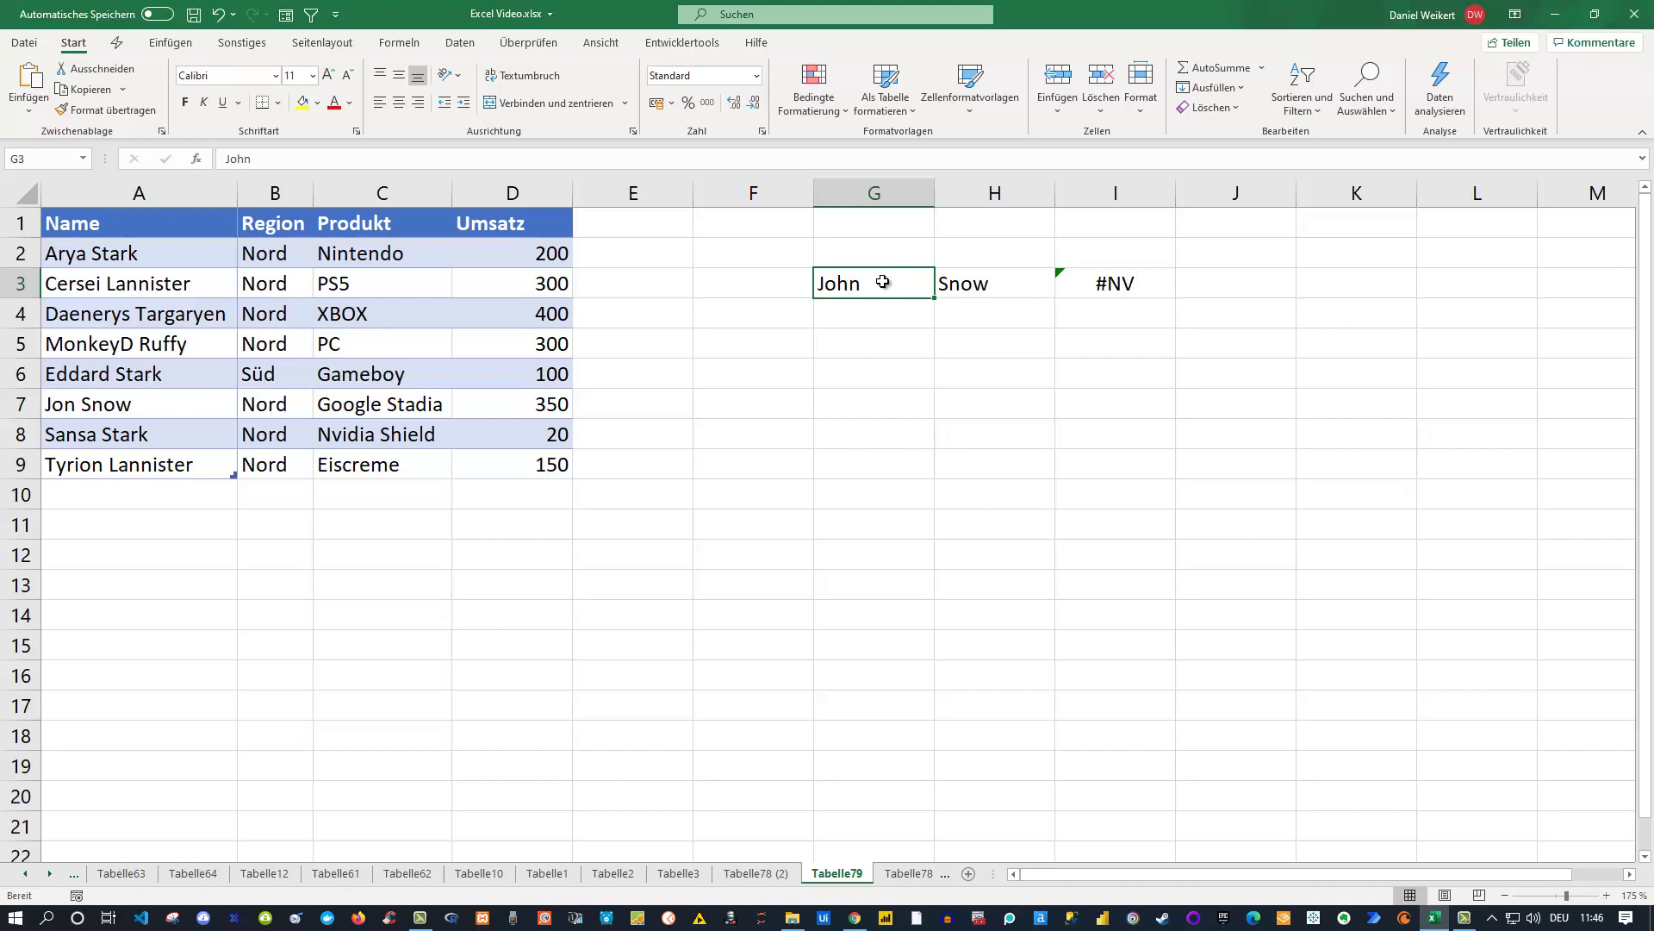
- Restore the first name in G3 to Jon
{"action": "double_click", "coordinate": [883, 282]}
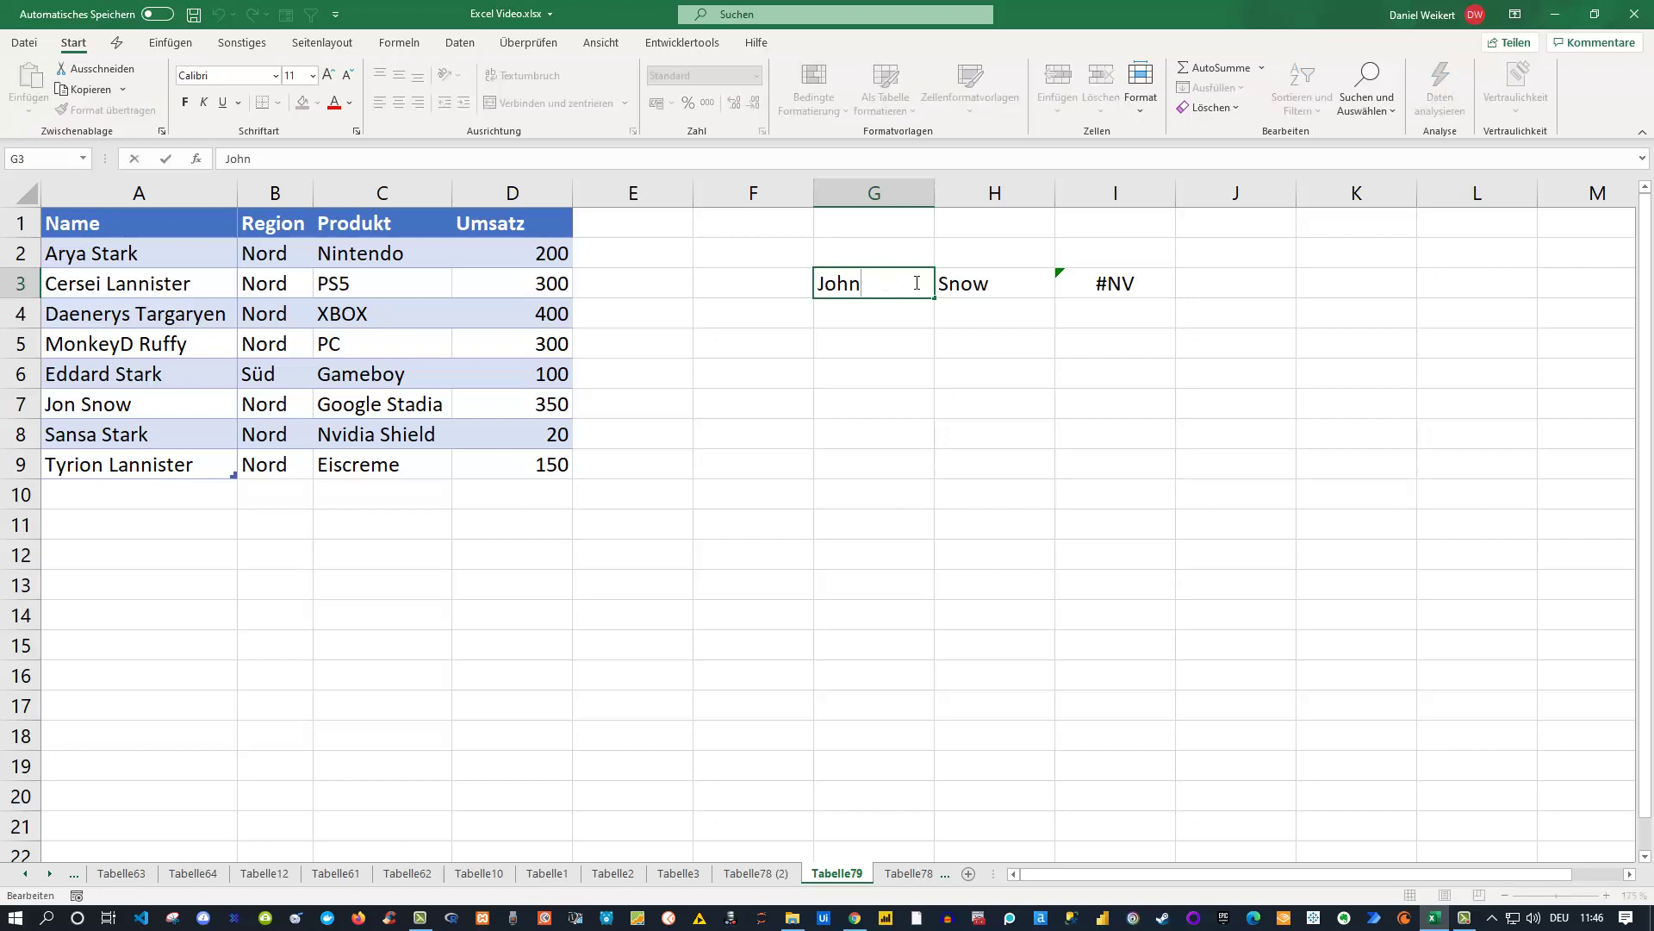
{"action": "key", "text": "BackSpace"}
{"action": "key", "text": "BackSpace"}
{"action": "key", "text": "BackSpace"}
{"action": "key", "text": "BackSpace"}
{"action": "type", "text": "Jon"}
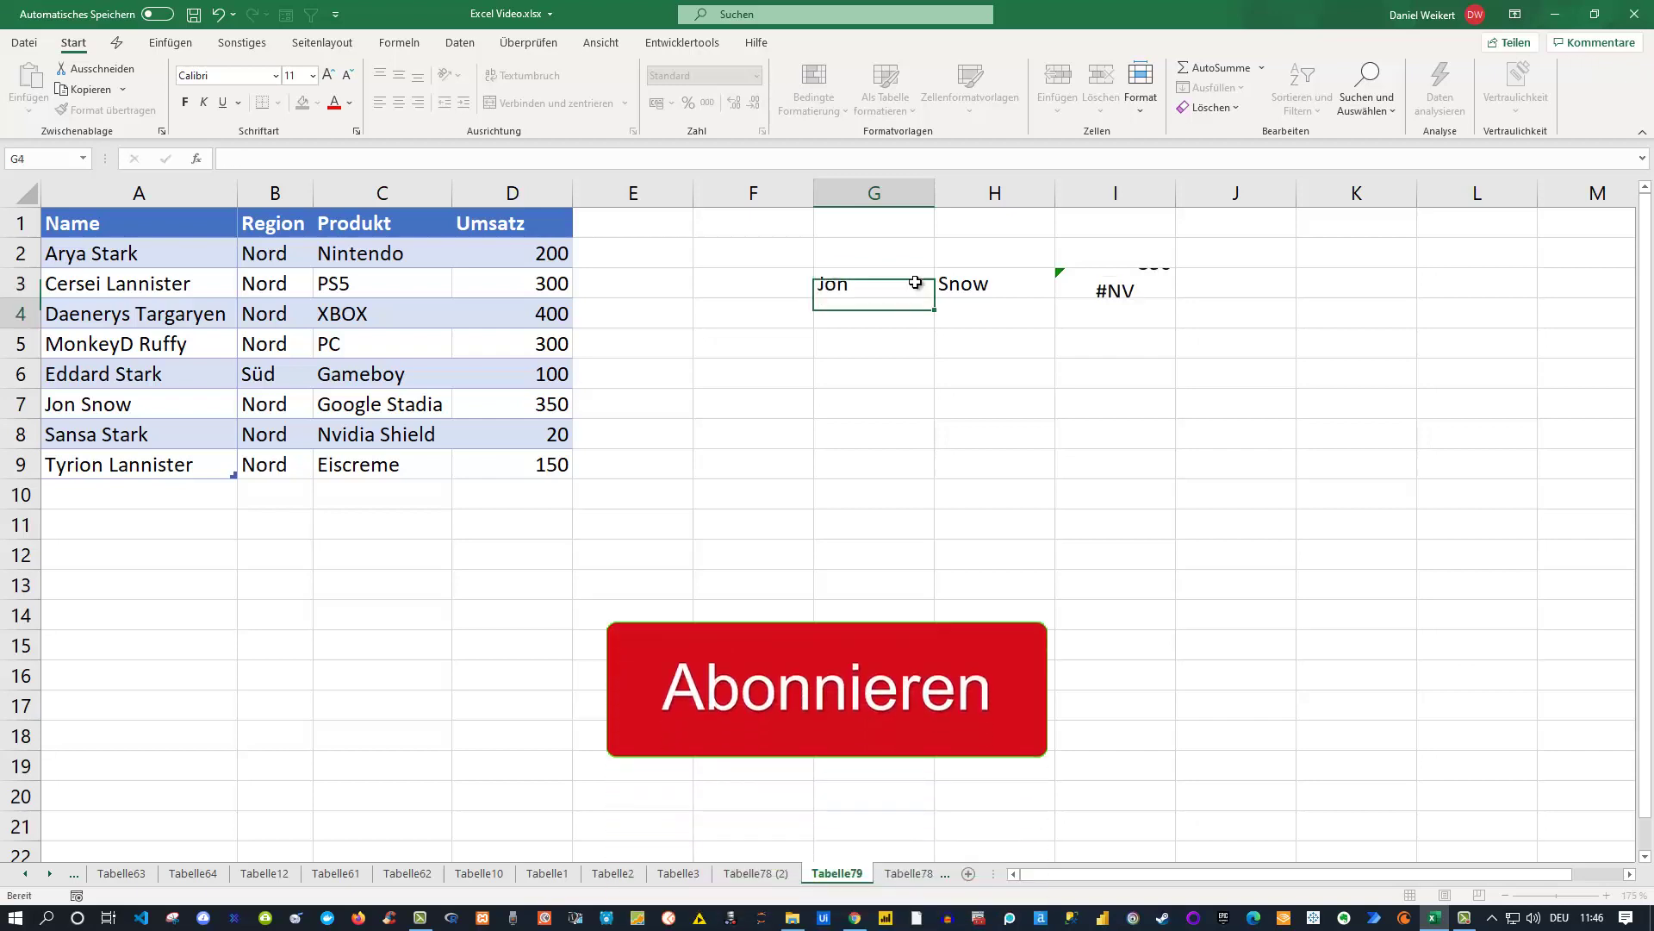
{"action": "key", "text": "Return"}
- Replace the leading J in G3 with an asterisk, making the wildcard name *on
{"action": "left_click", "coordinate": [844, 283]}
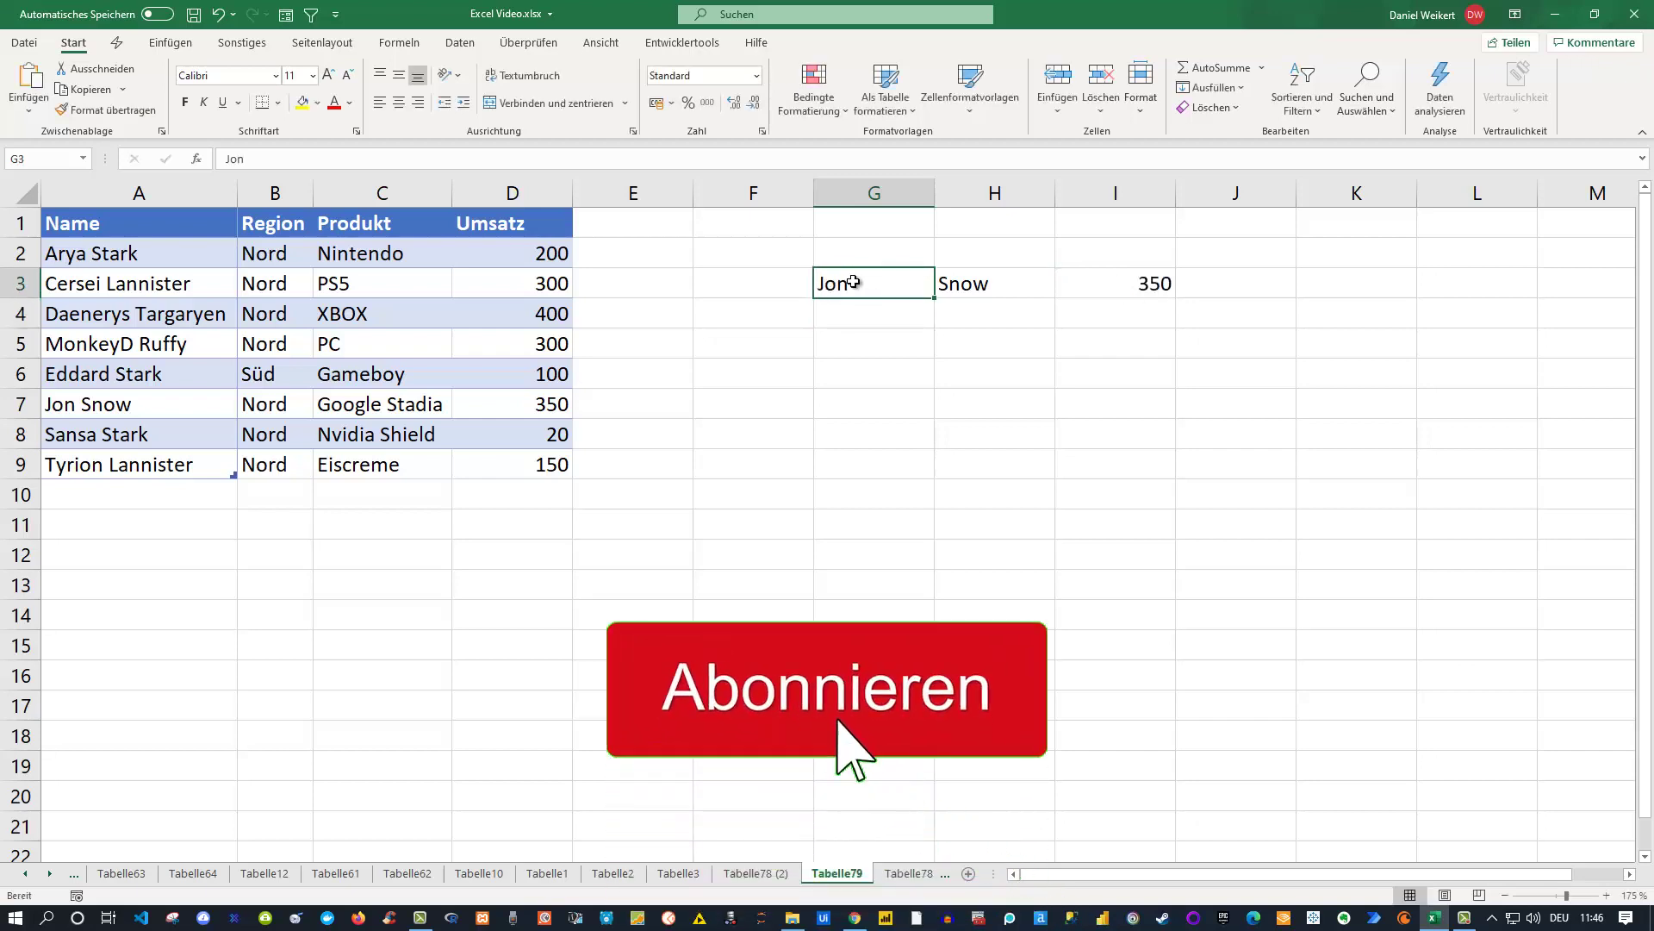
{"action": "double_click", "coordinate": [840, 283]}
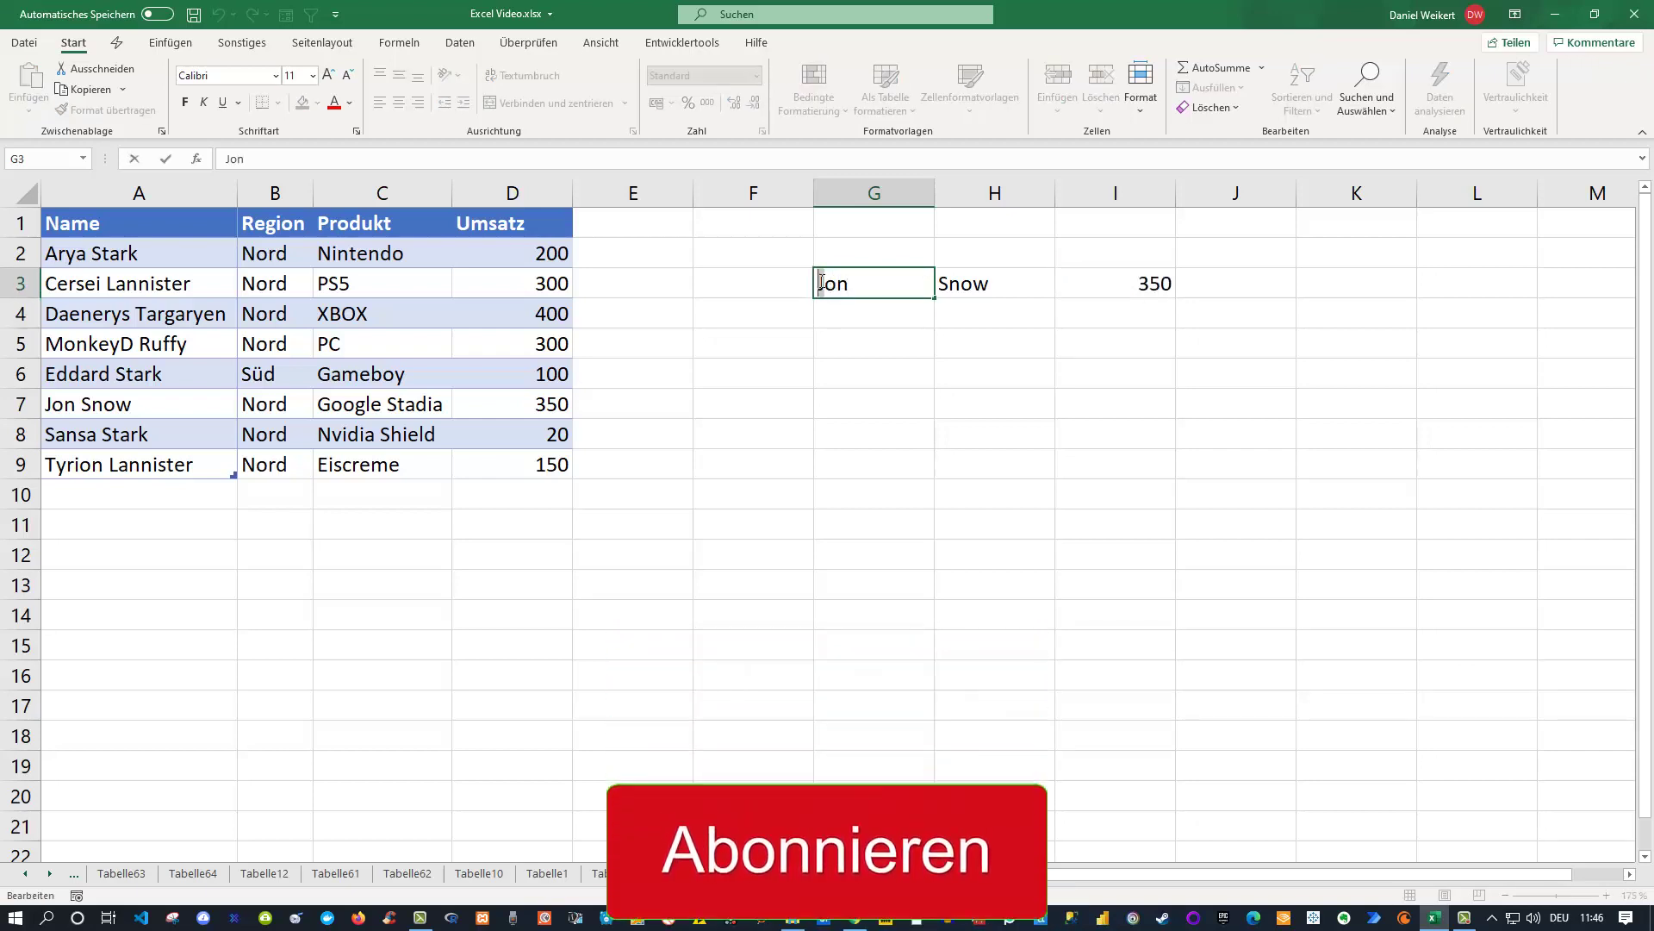
{"action": "left_click_drag", "start_coordinate": [830, 282], "coordinate": [819, 283]}
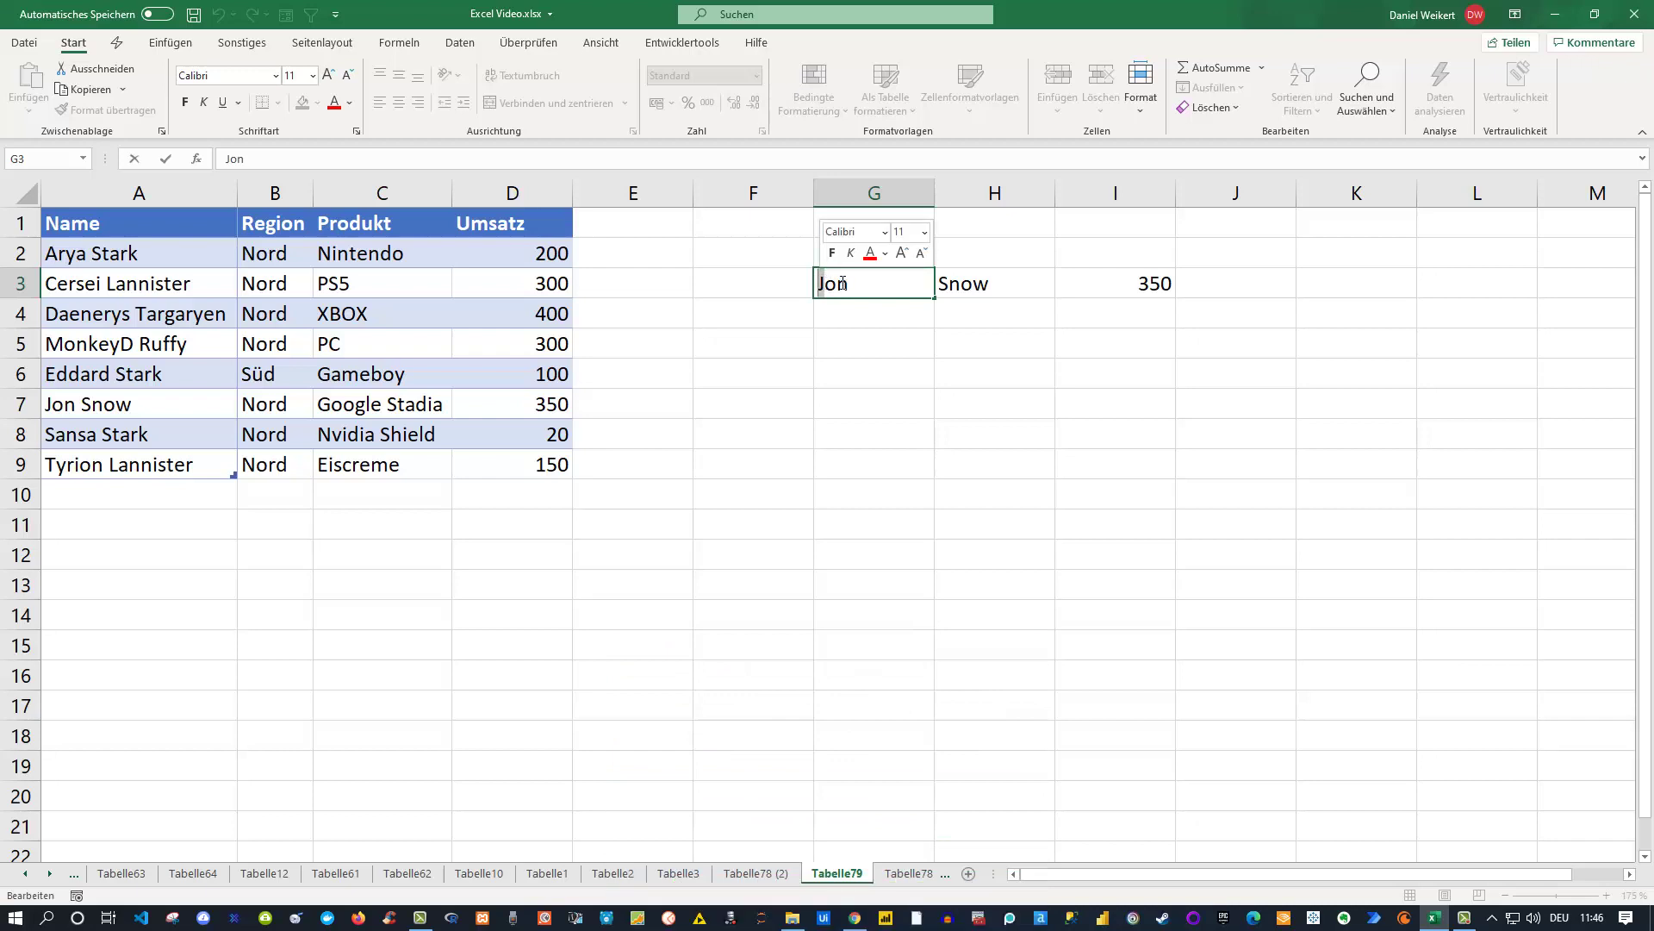
{"action": "key", "text": "BackSpace"}
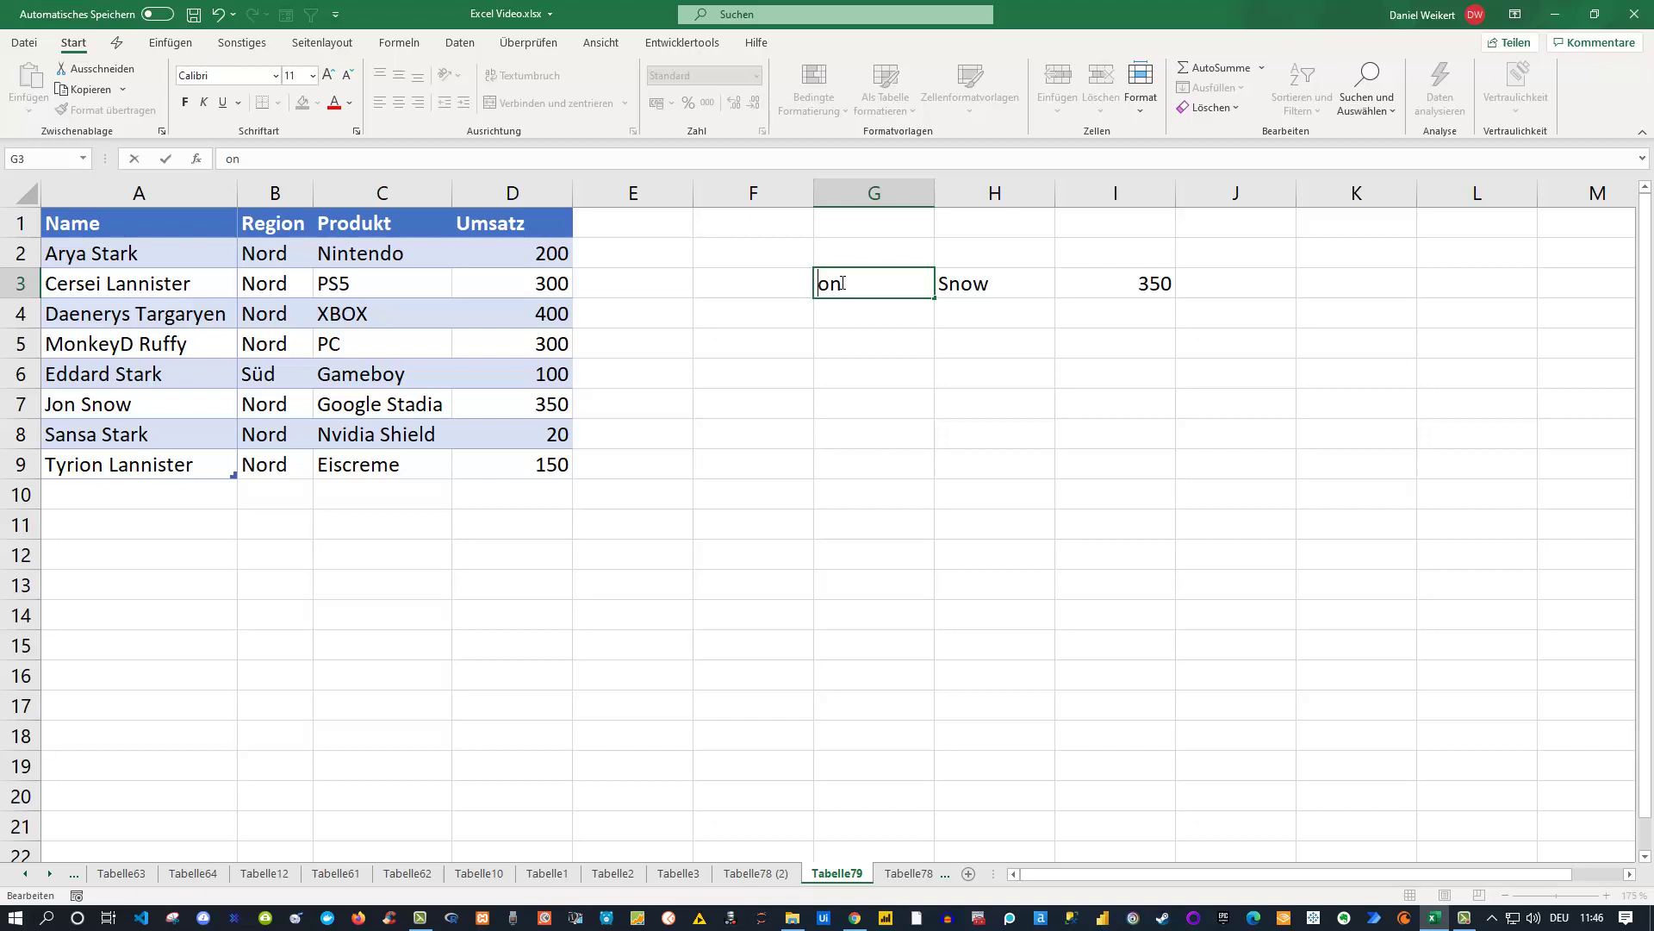
{"action": "type", "text": "*"}
{"action": "key", "text": "Return"}
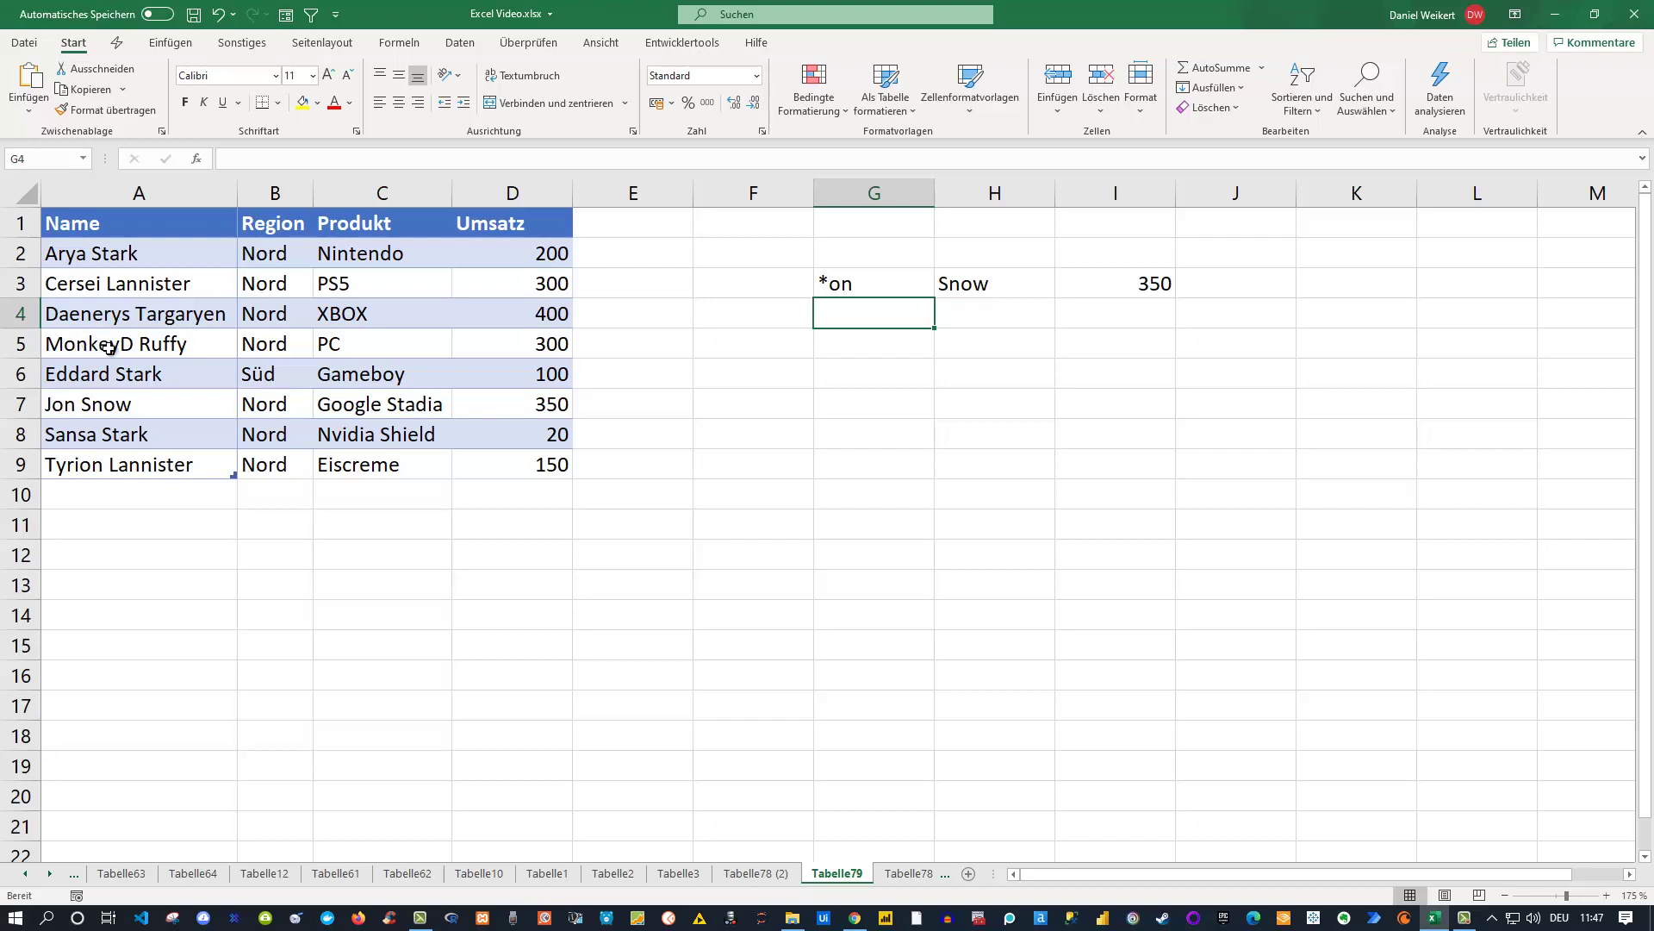
{"action": "left_click", "coordinate": [842, 290]}
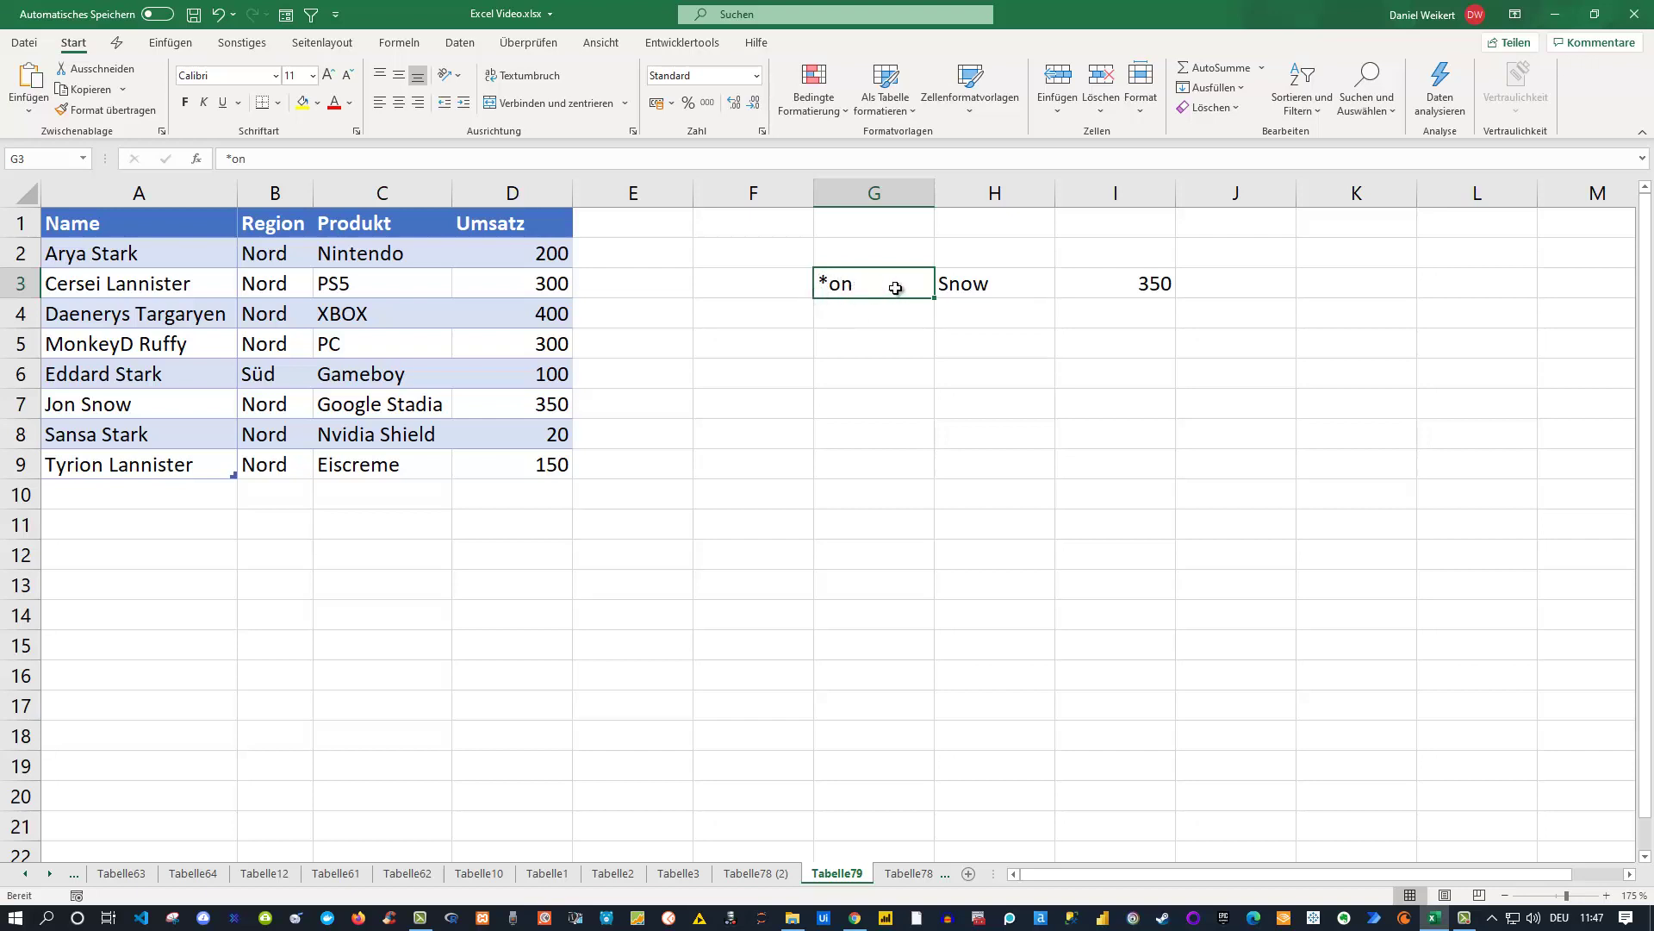
{"action": "left_click", "coordinate": [1077, 283]}
{"action": "double_click", "coordinate": [1136, 284]}
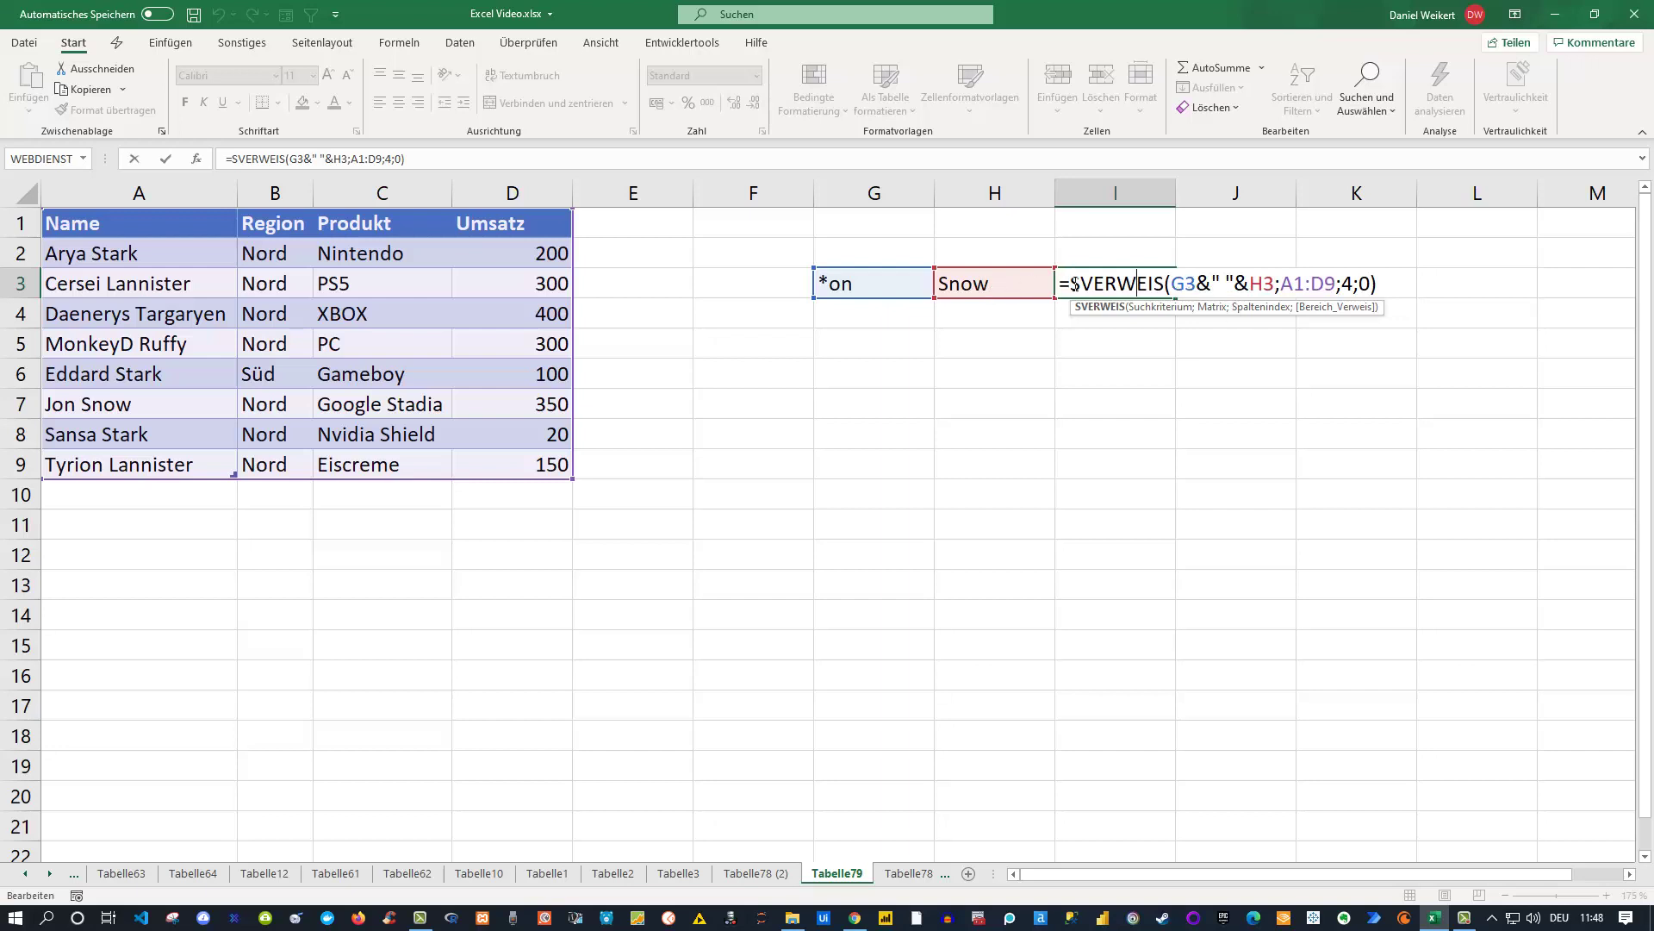
{"action": "key", "text": "ctrl+Return"}
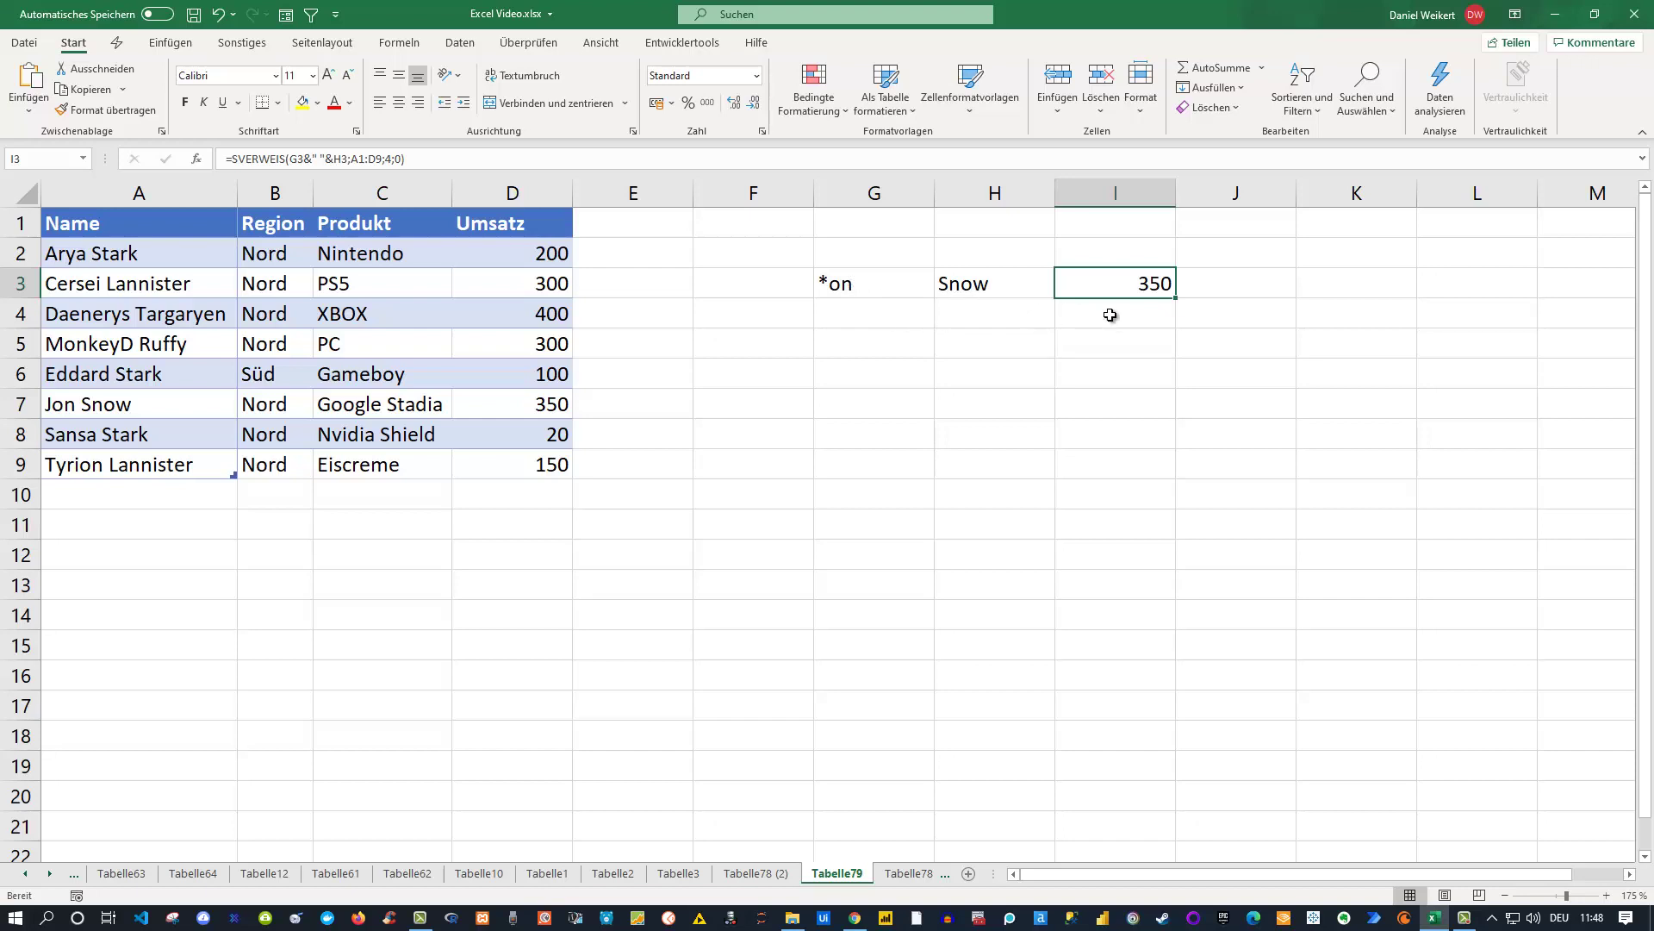
{"action": "double_click", "coordinate": [1098, 281]}
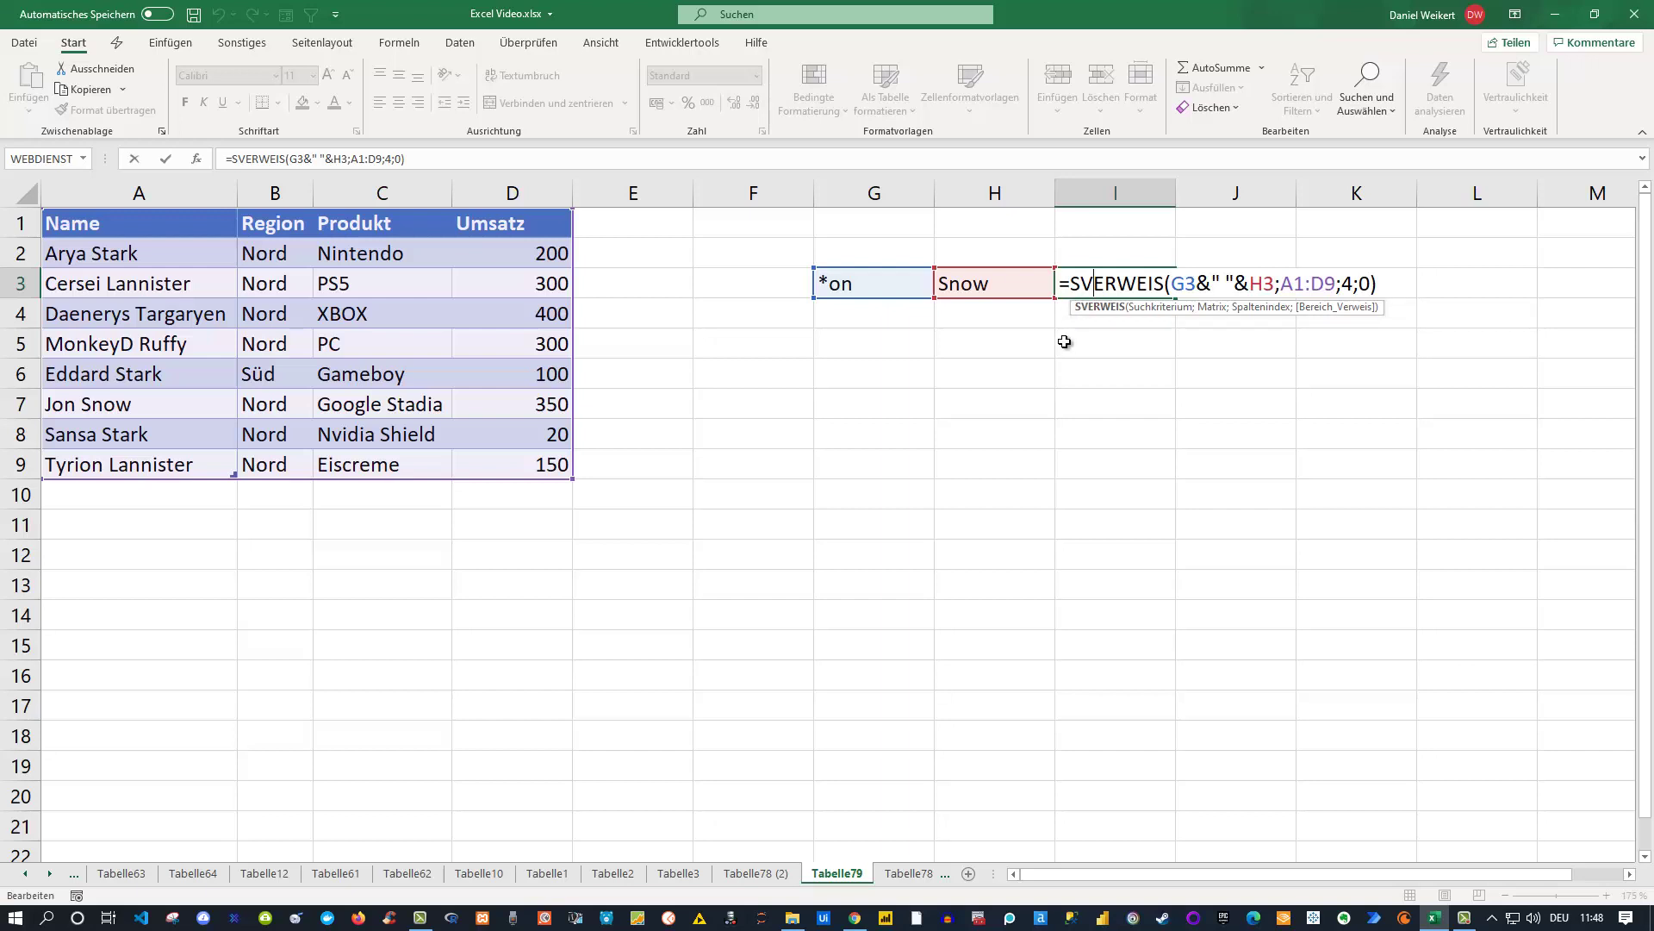
{"action": "key", "text": "ctrl+Return"}
{"action": "left_click", "coordinate": [1072, 313]}
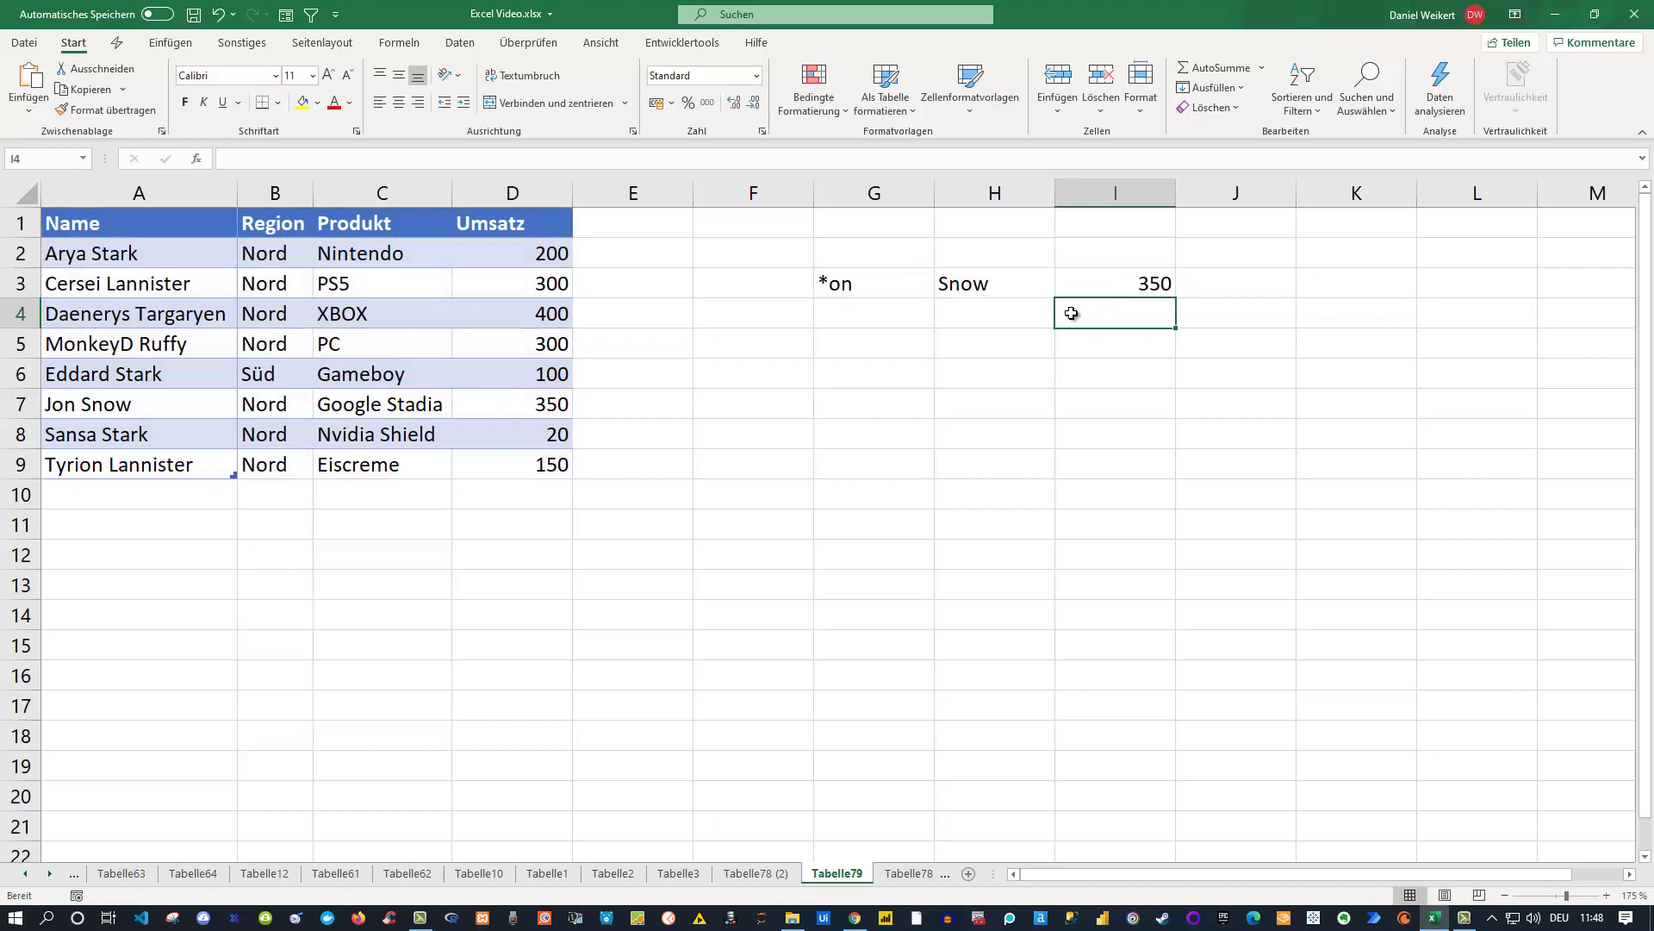
- In I4, start =XVERWEIS with key G3&" "&H3, searching the table's Name column A1:A9
{"action": "type", "text": "=X"}
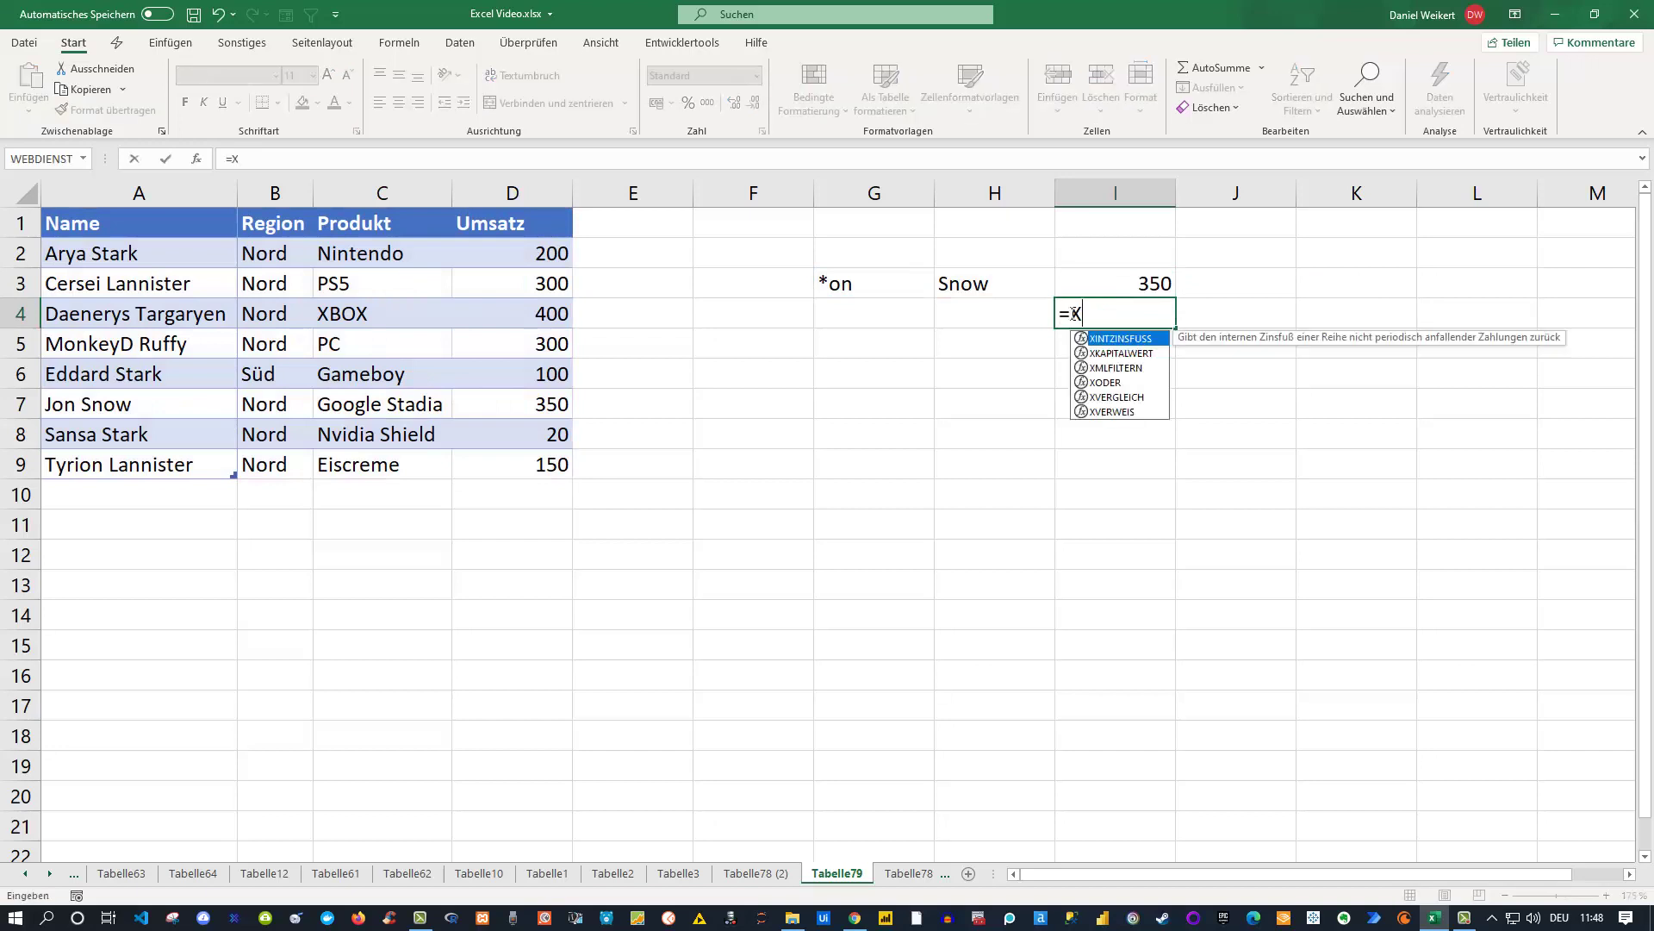
{"action": "type", "text": "v"}
{"action": "key", "text": "Down"}
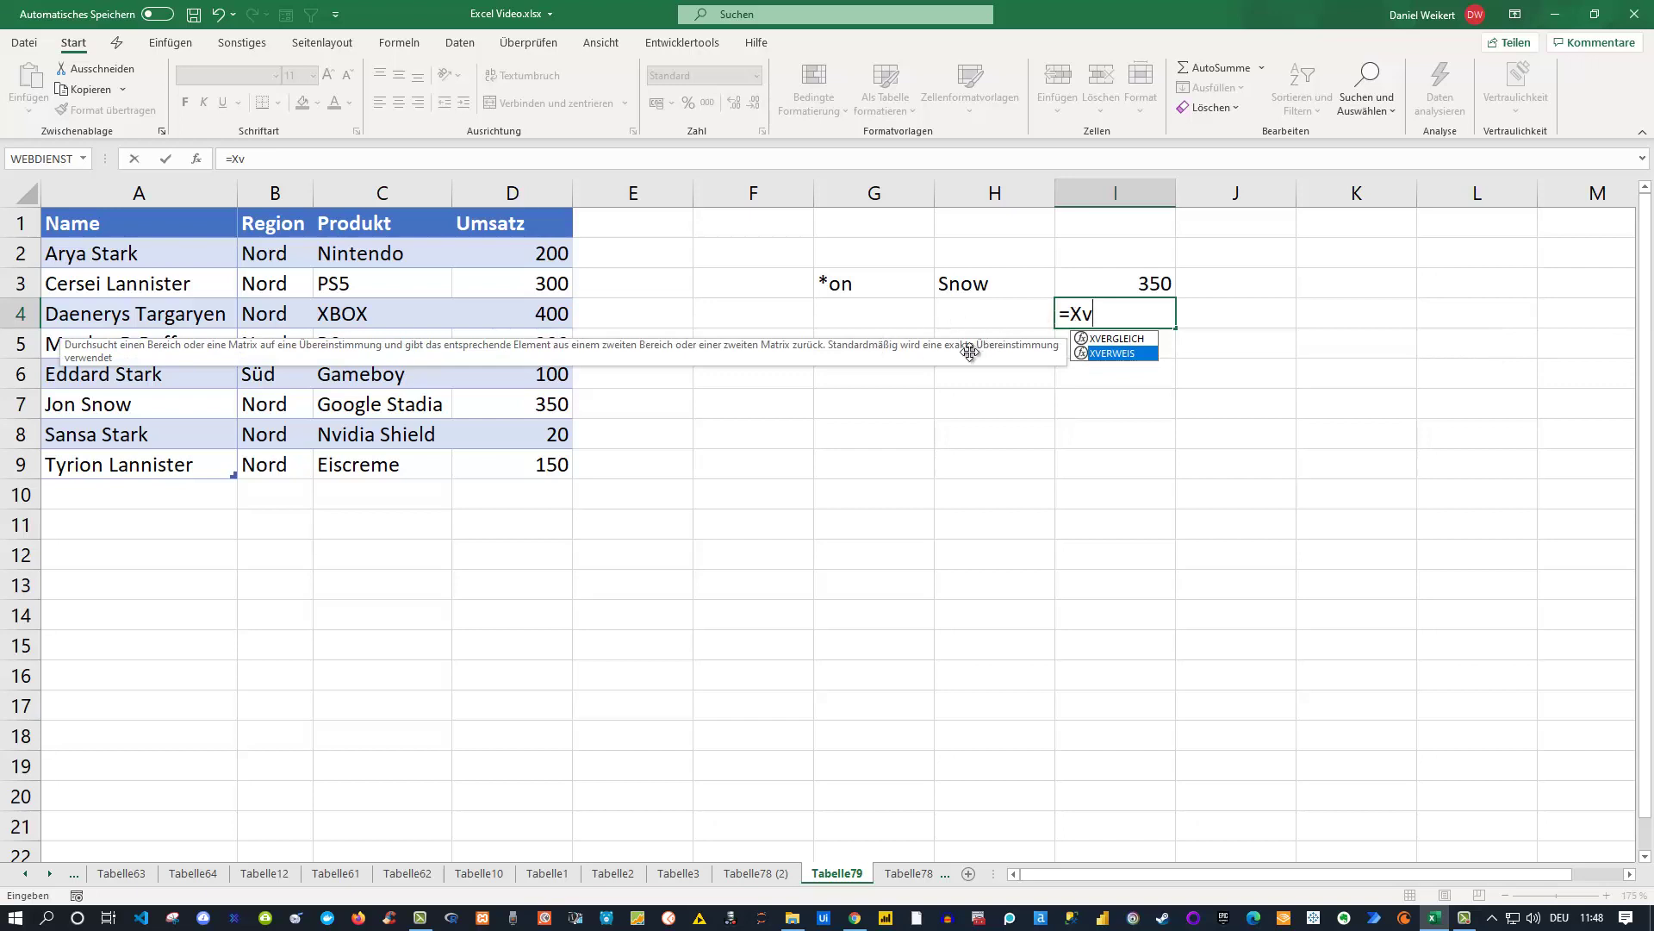
{"action": "key", "text": "Tab"}
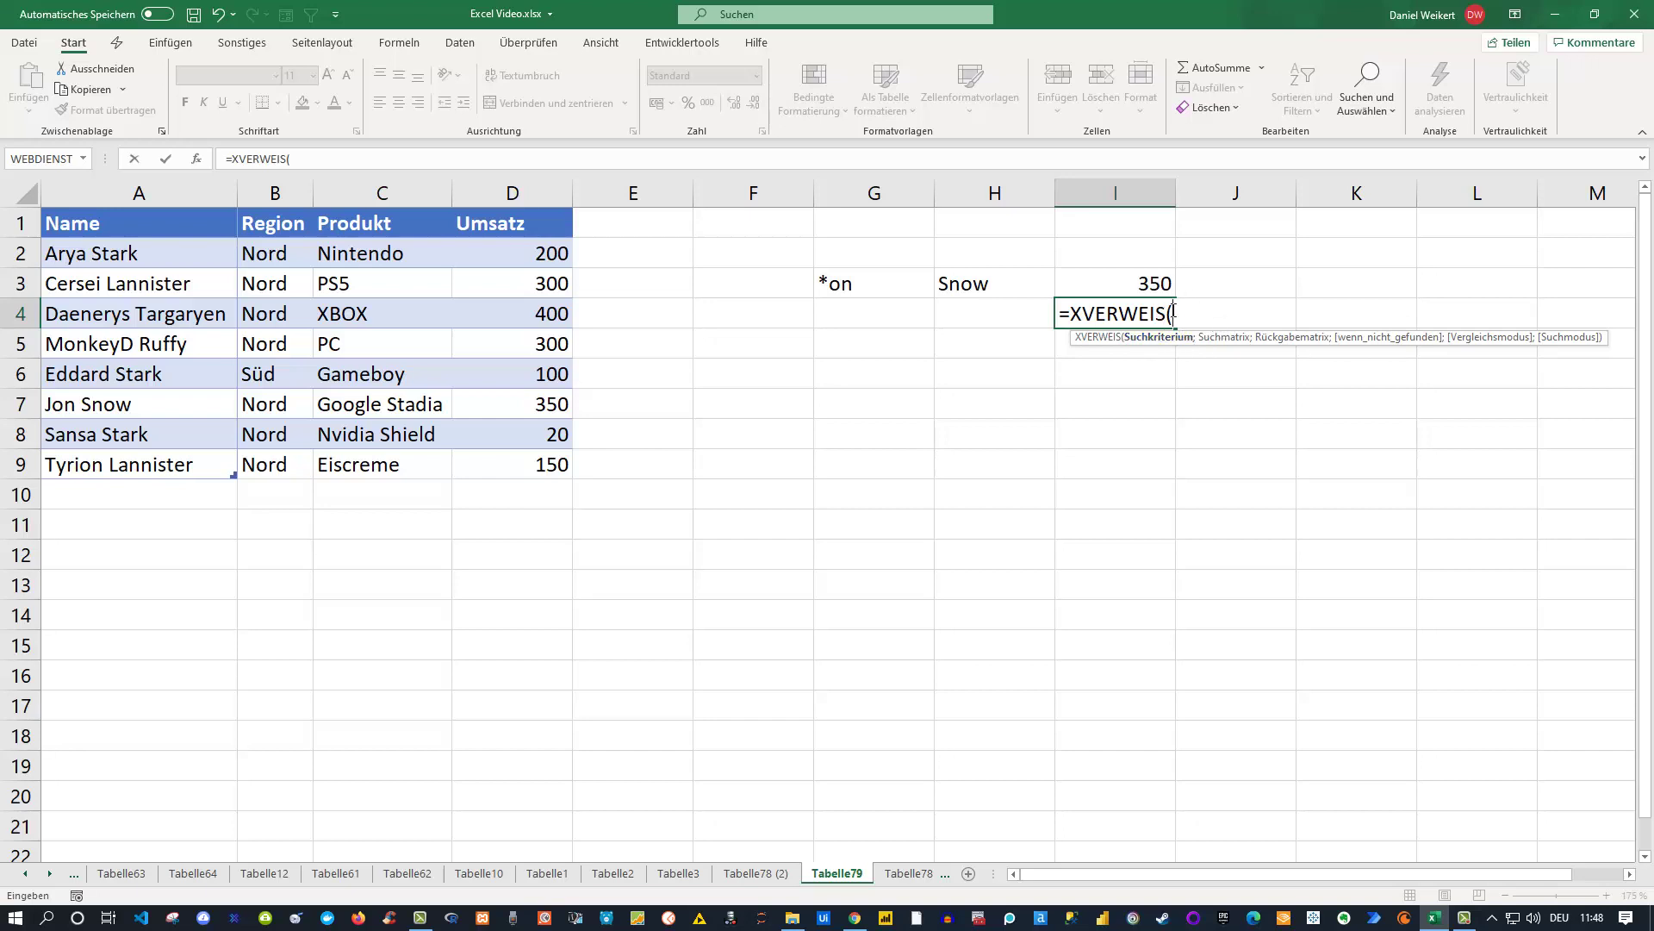
{"action": "left_click", "coordinate": [848, 288]}
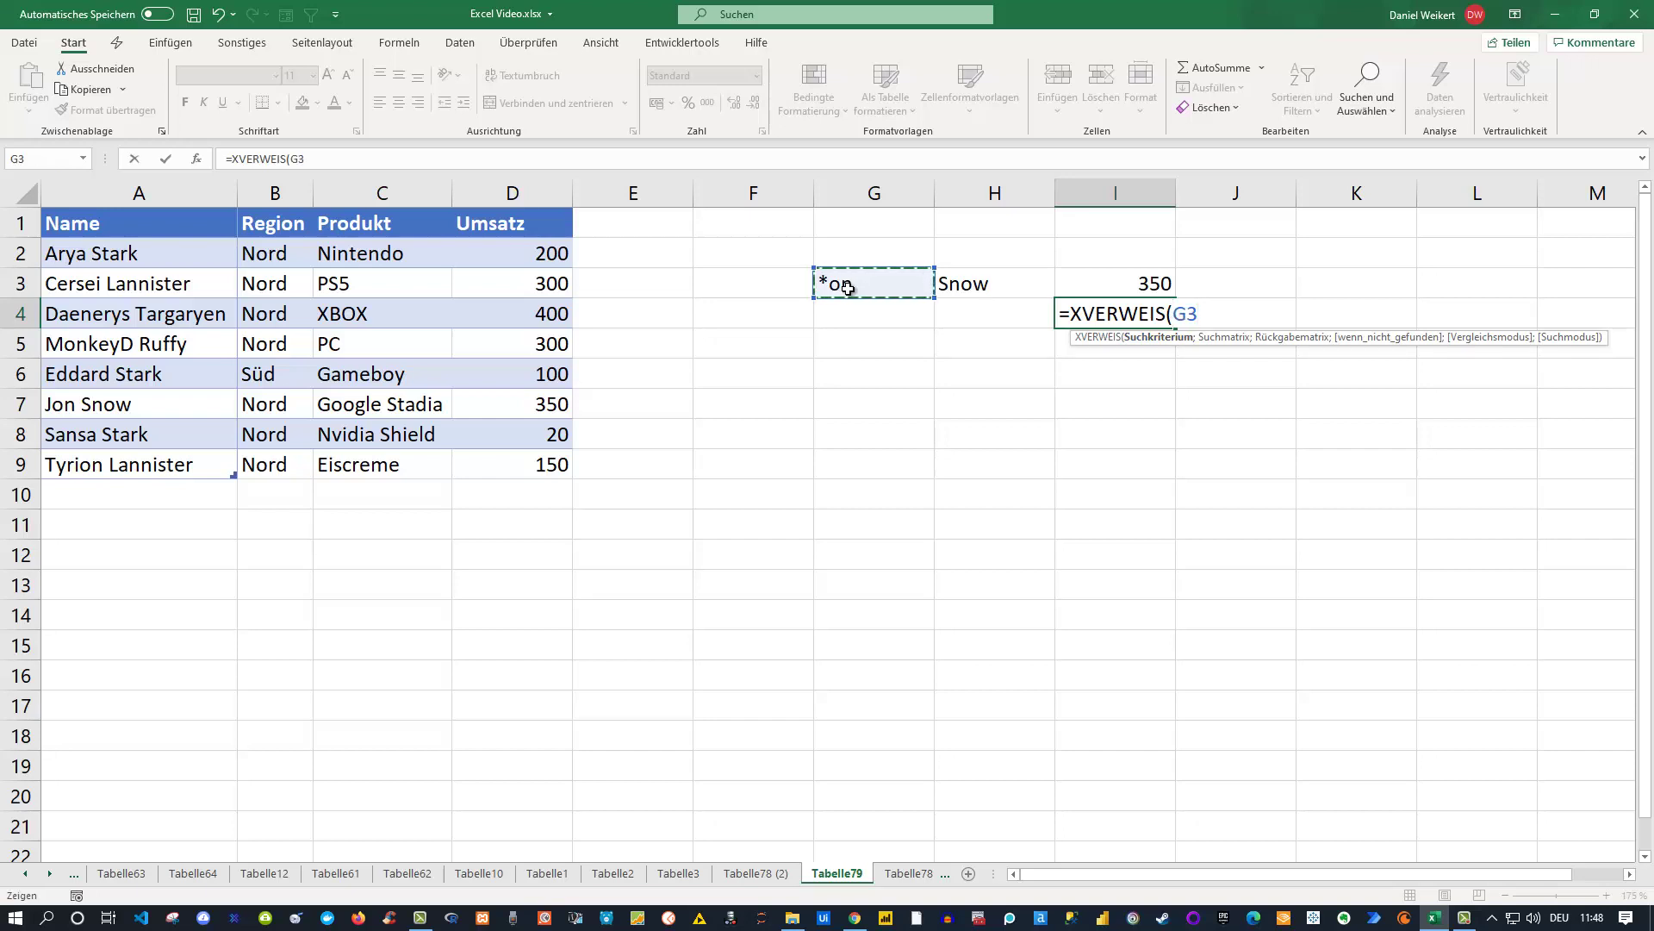
{"action": "type", "text": "&\""}
{"action": "type", "text": " \"&"}
{"action": "left_click", "coordinate": [969, 284]}
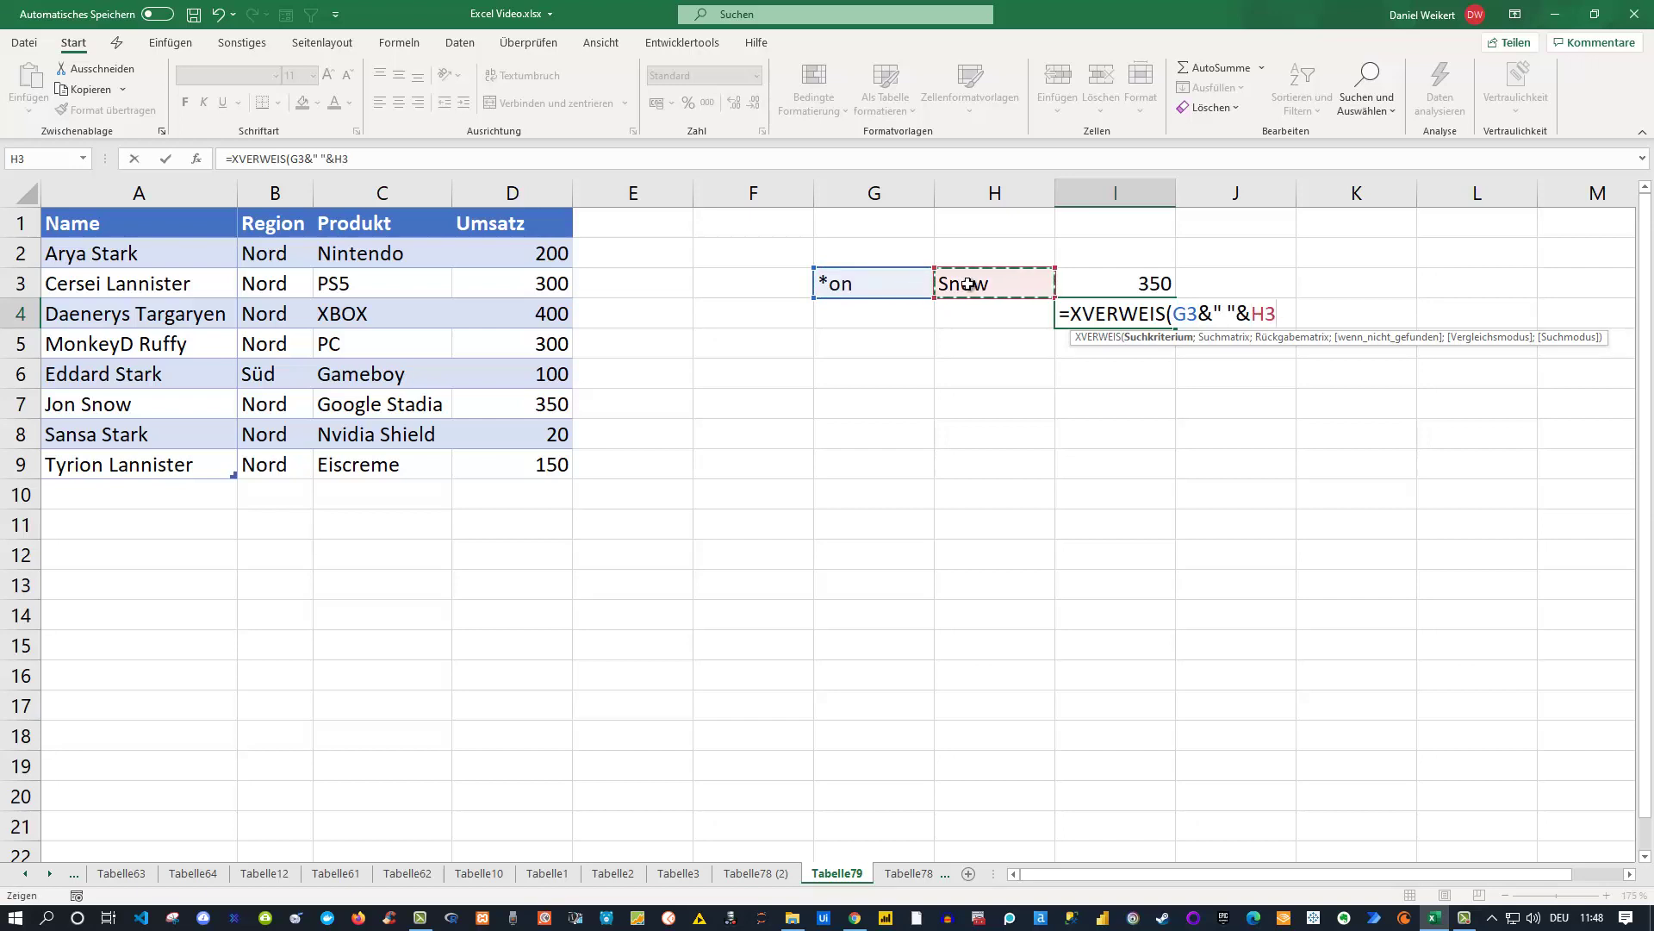
{"action": "type", "text": ";"}
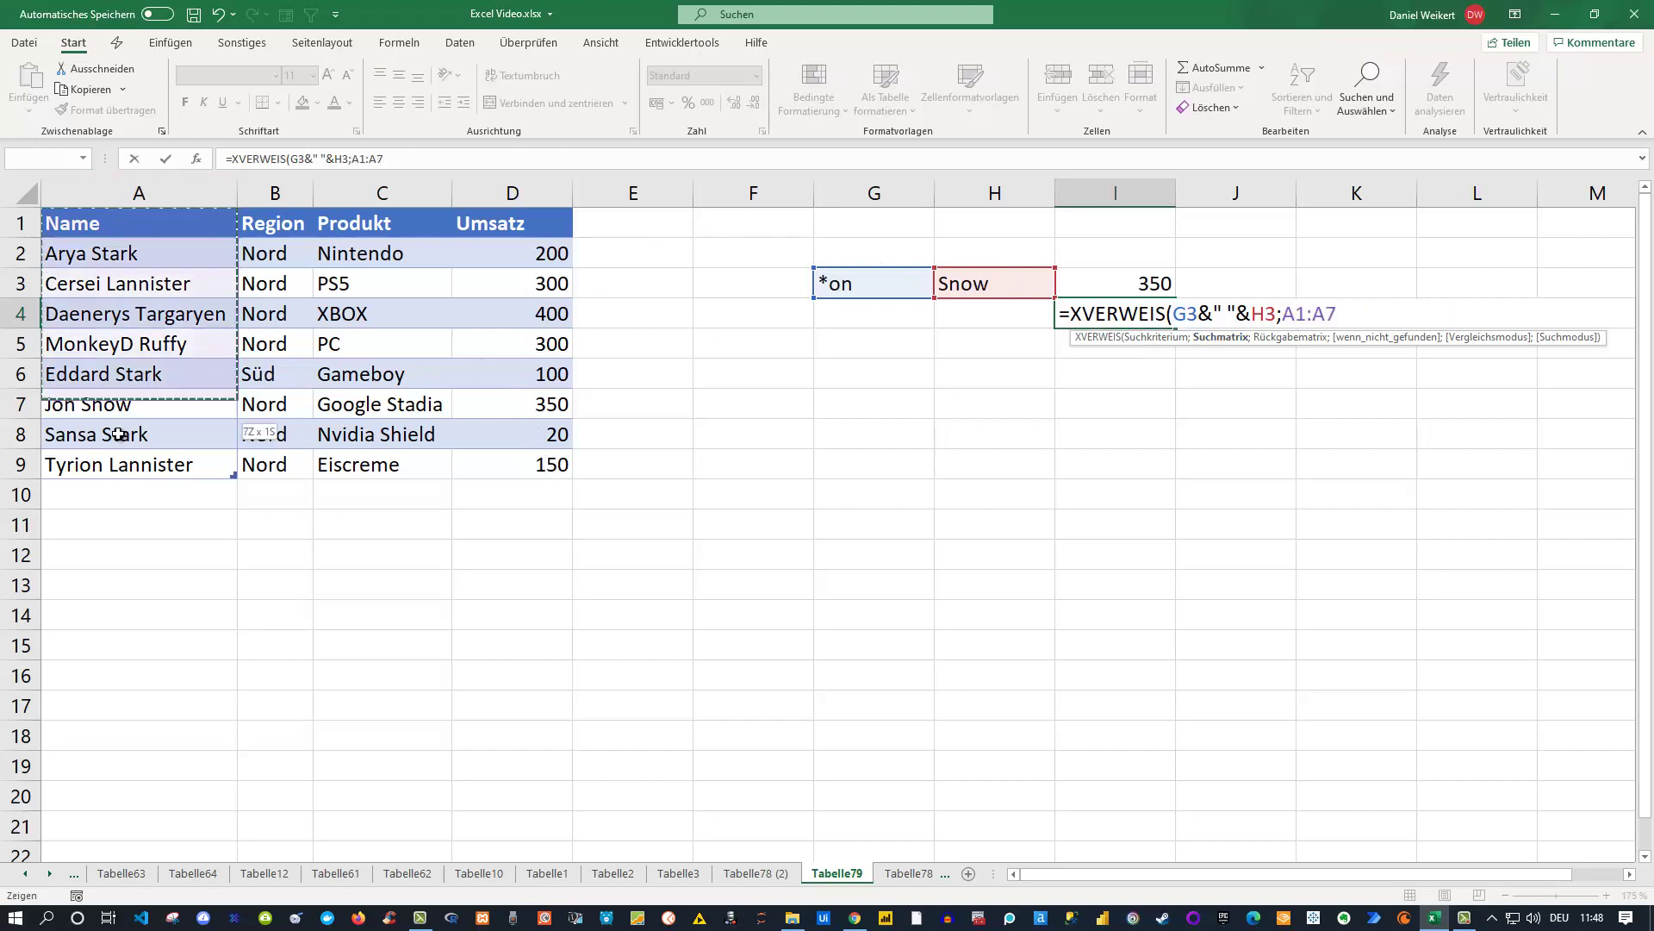
{"action": "left_click_drag", "start_coordinate": [110, 223], "coordinate": [130, 465]}
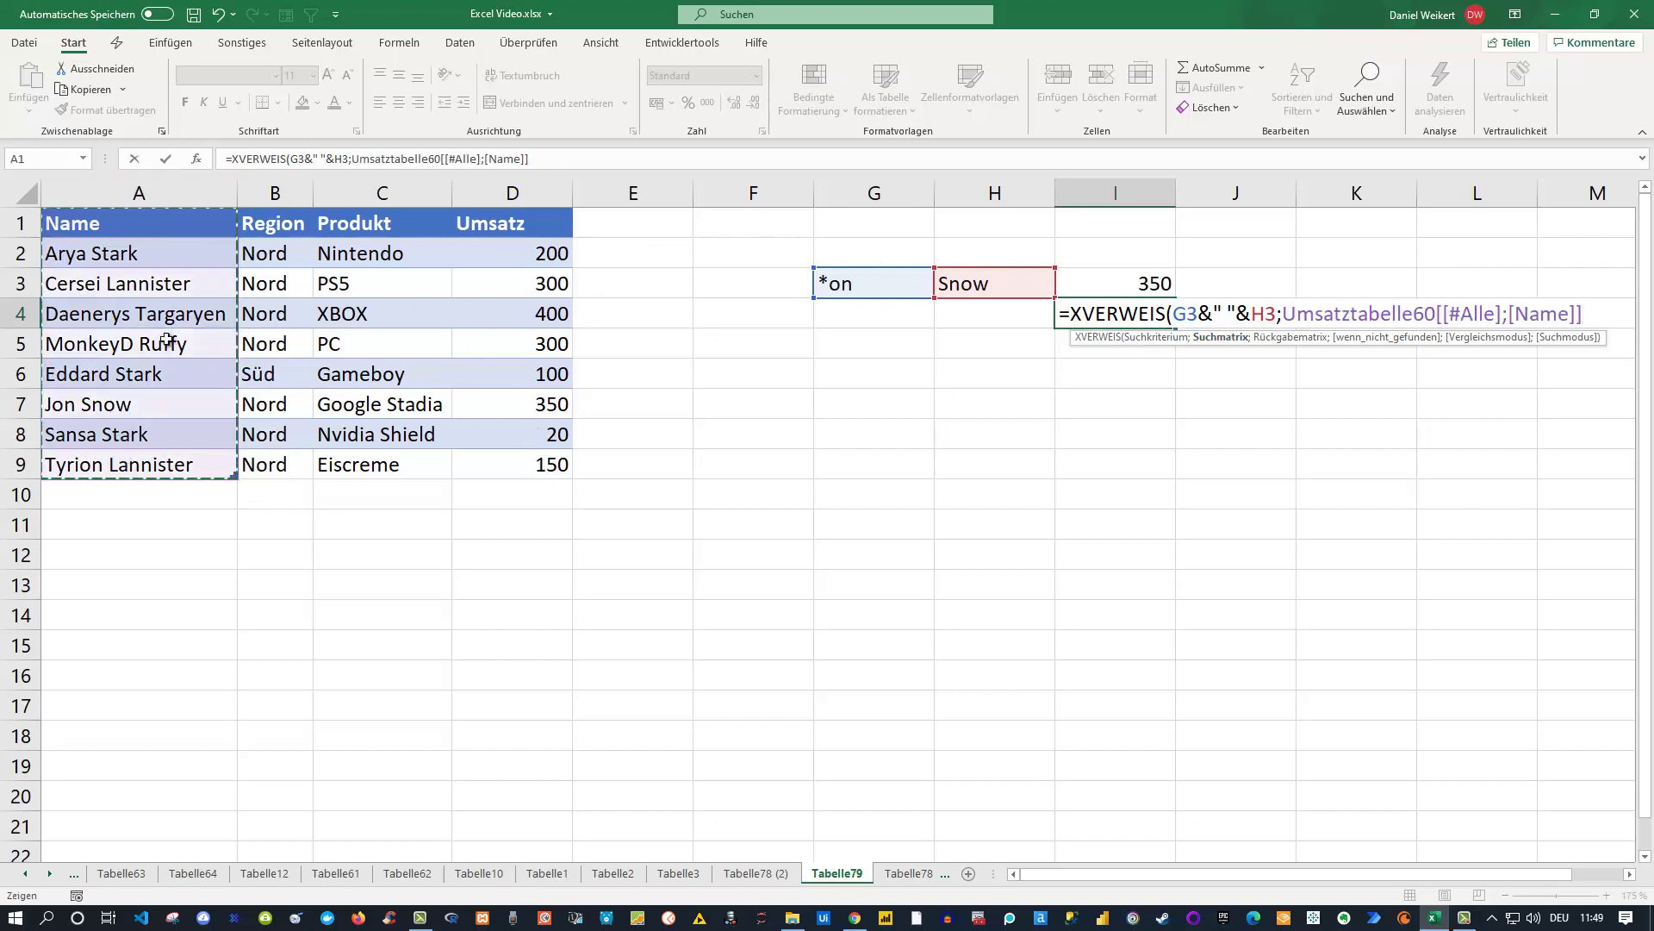
{"action": "type", "text": ";"}
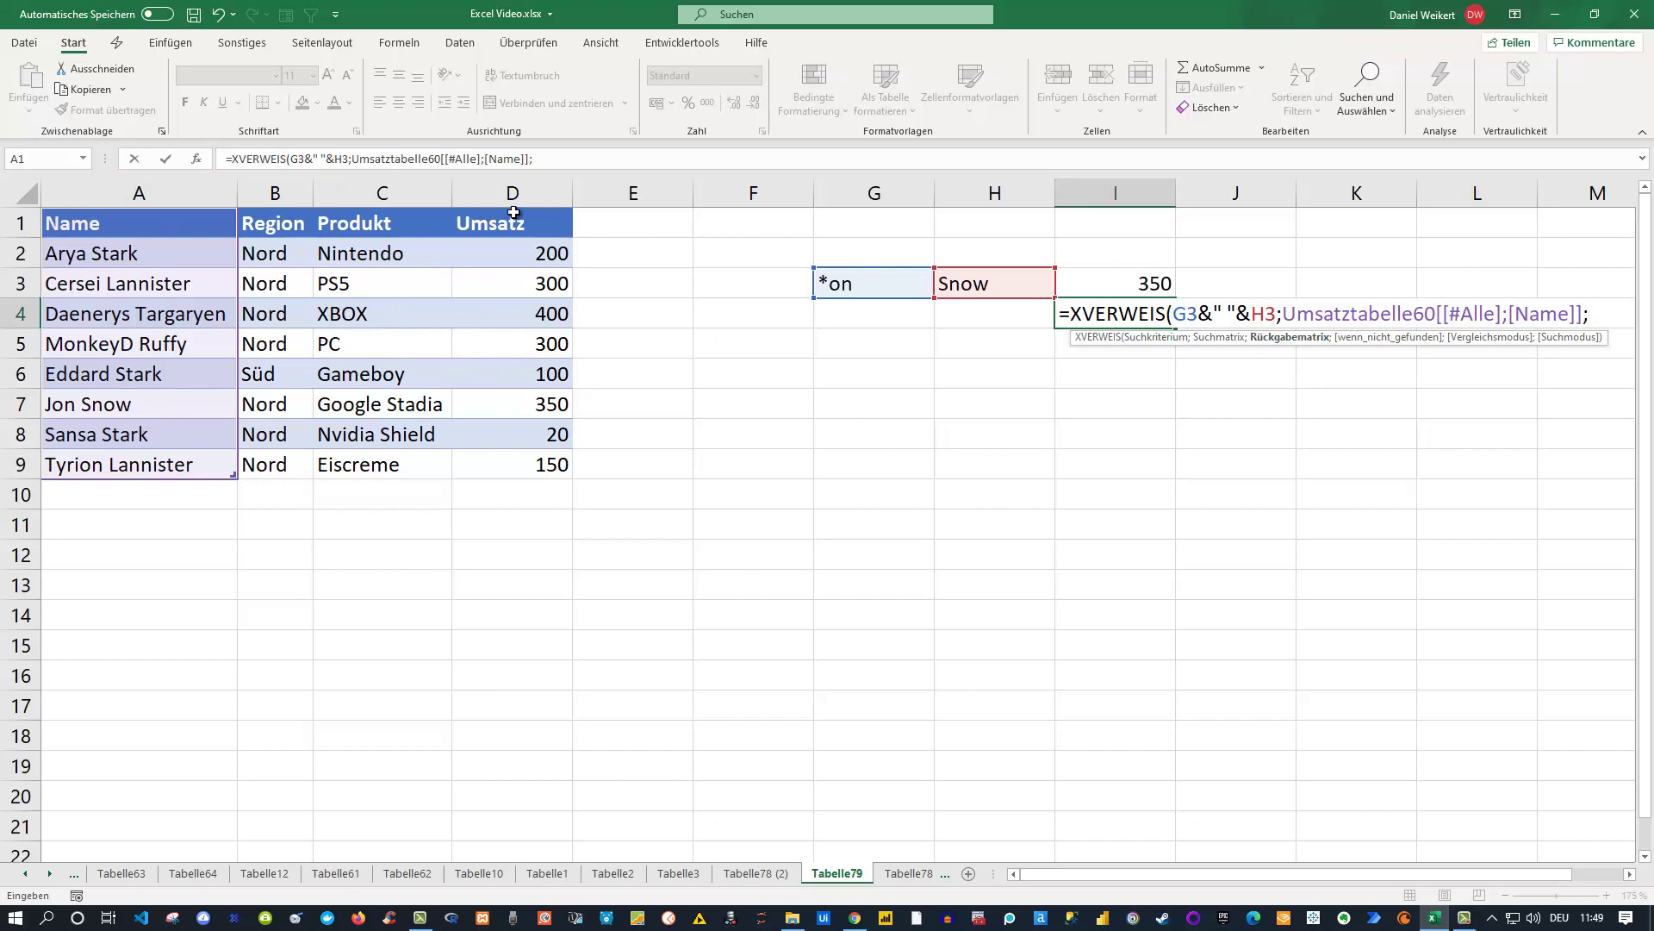
- Finish the I4 formula with return range D1:D9 and wildcard match mode 2, returning 350
{"action": "left_click_drag", "start_coordinate": [508, 212], "coordinate": [506, 454]}
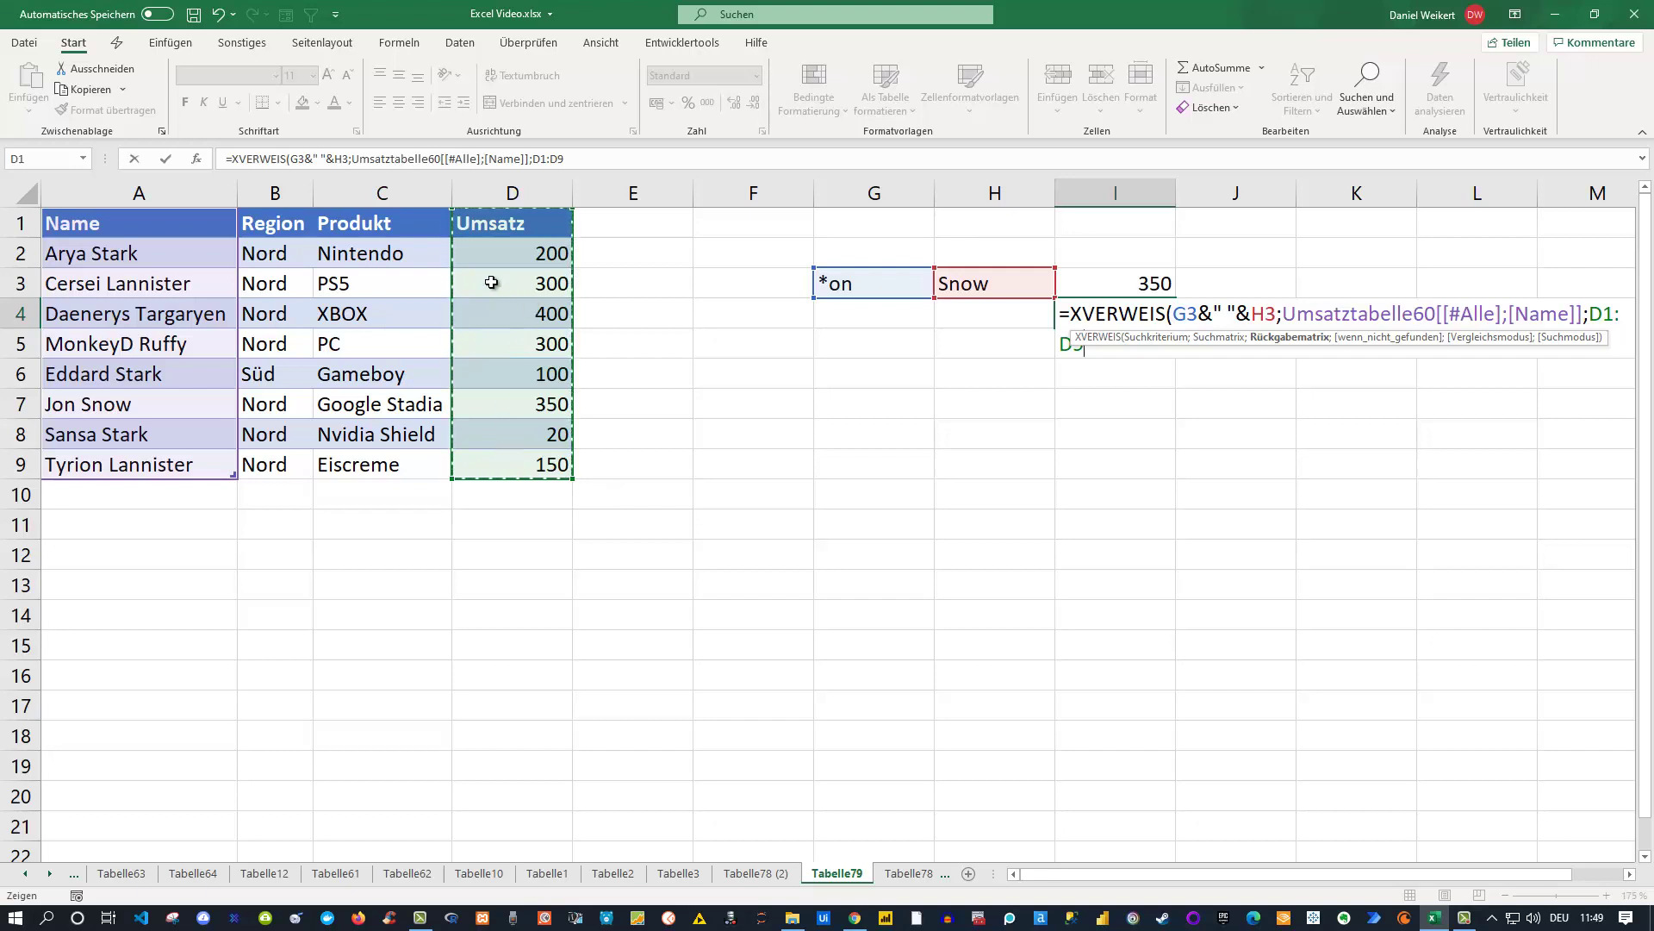
{"action": "type", "text": ";"}
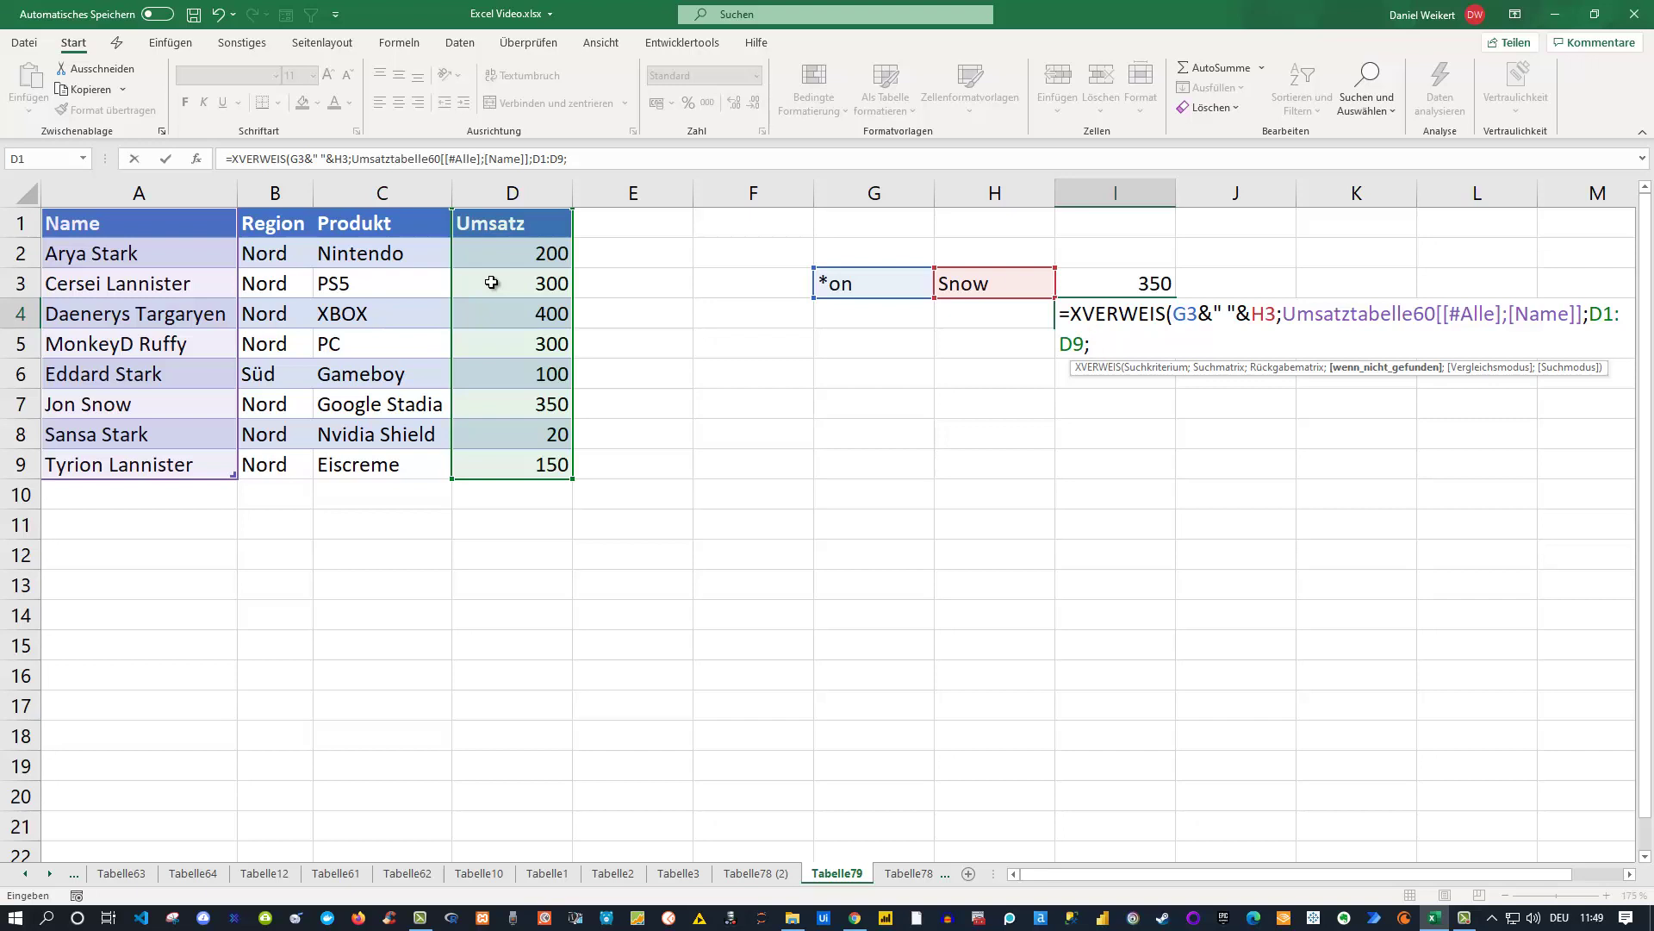
{"action": "type", "text": ";"}
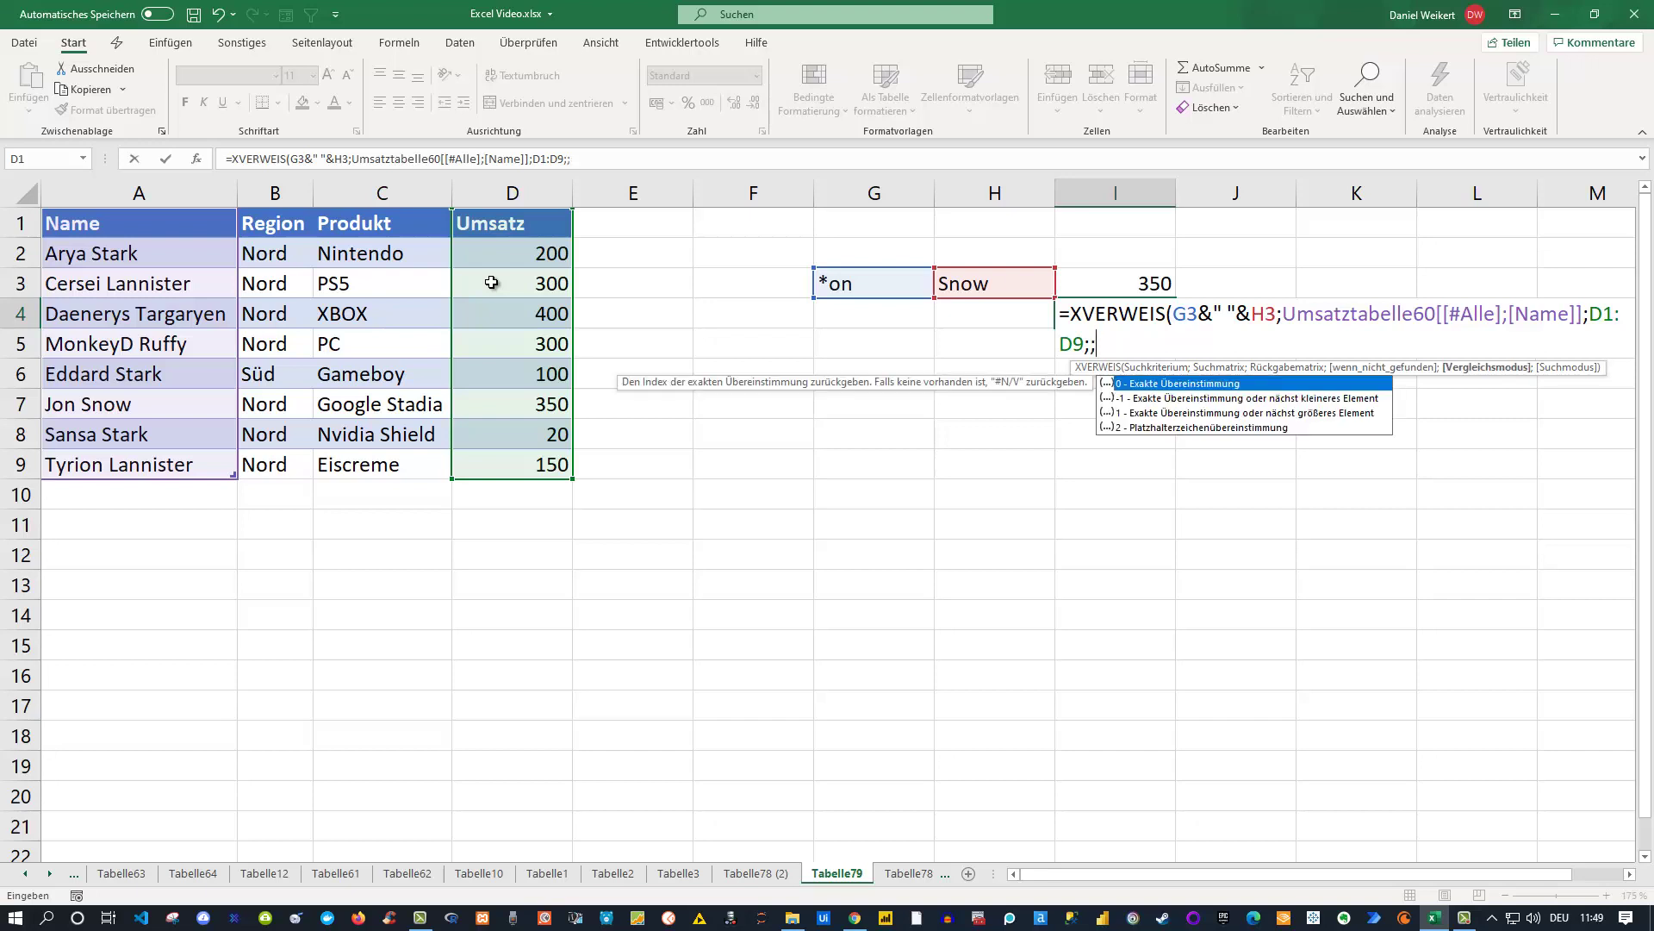
{"action": "type", "text": ";"}
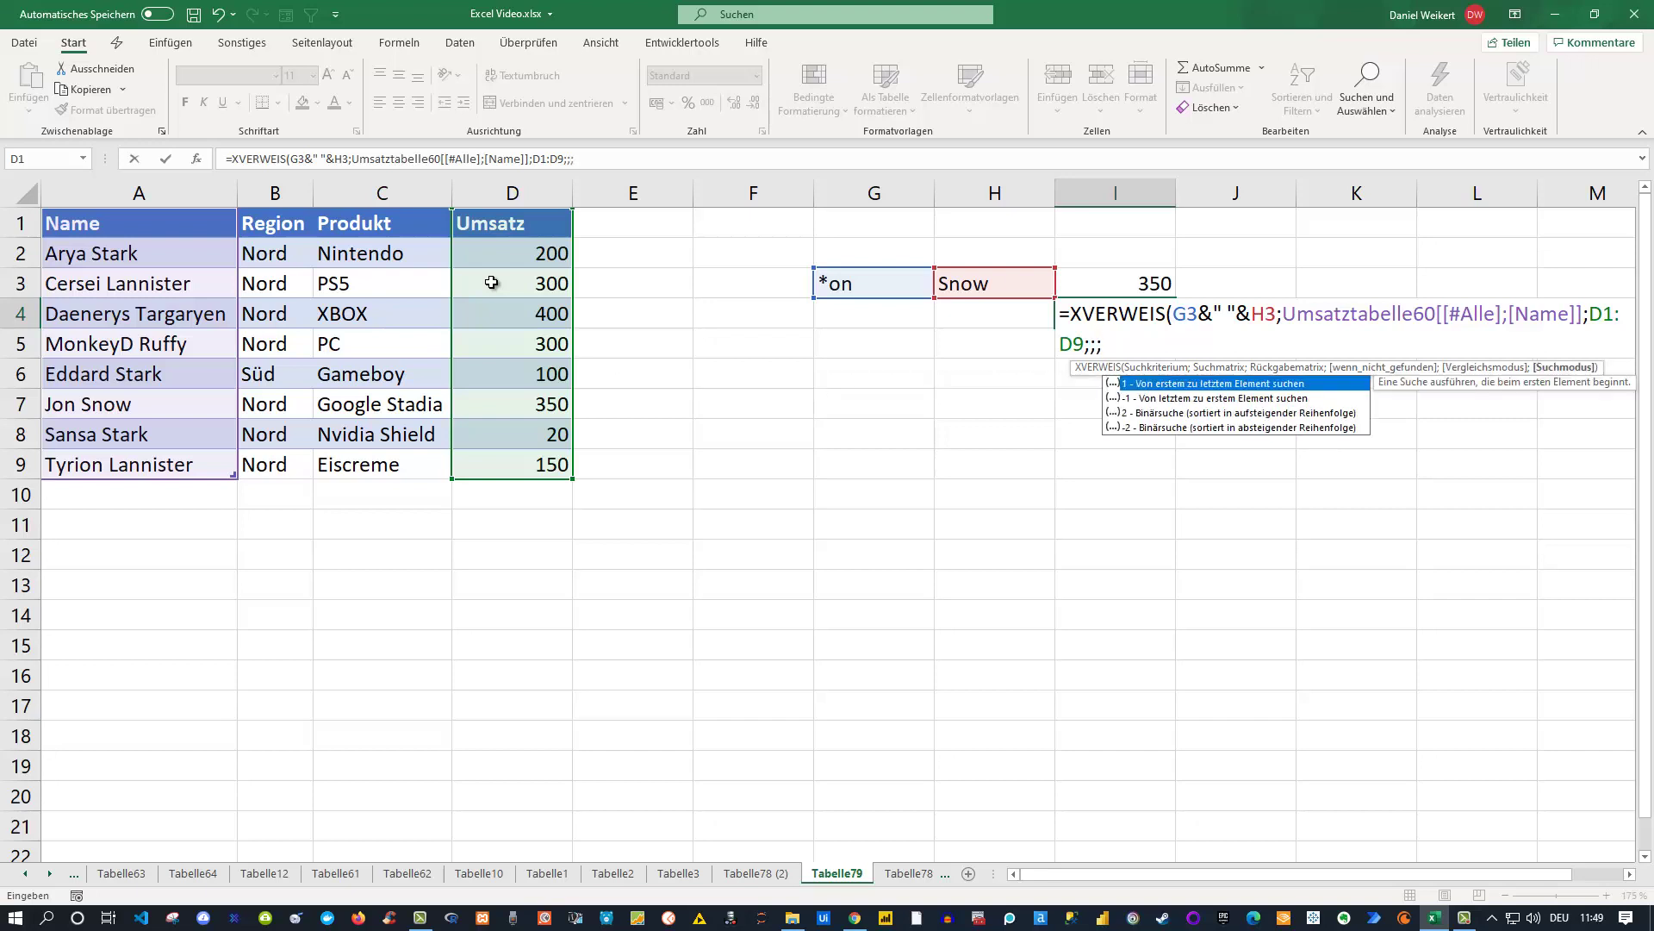
{"action": "key", "text": "BackSpace"}
{"action": "type", "text": "2"}
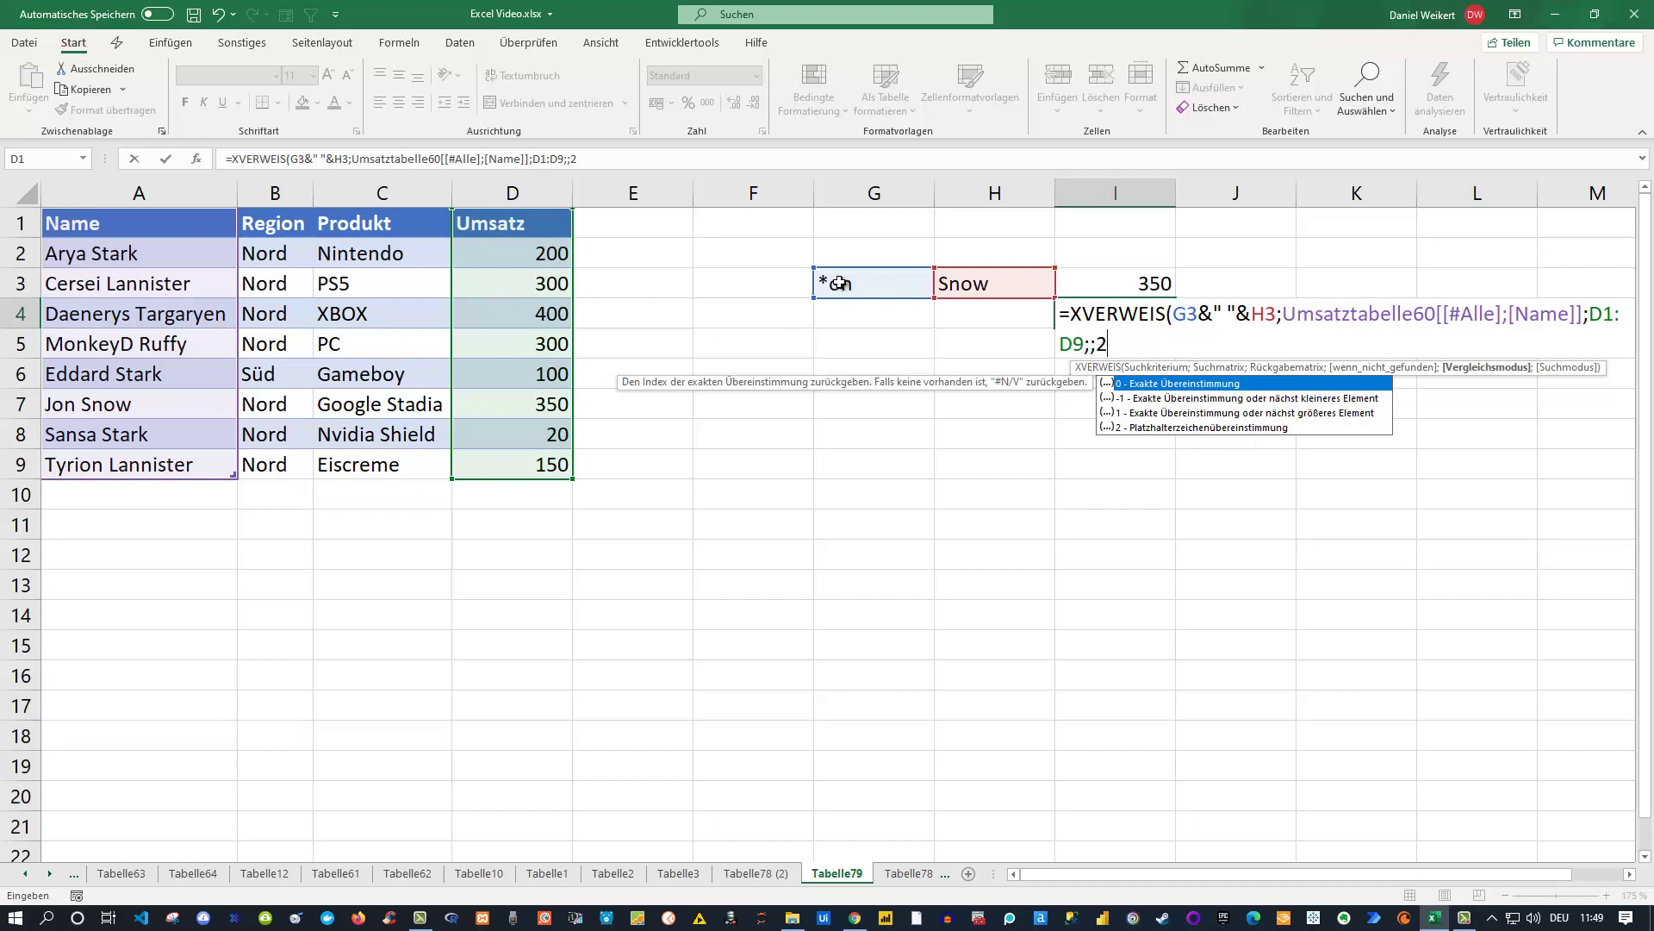
{"action": "type", "text": ";"}
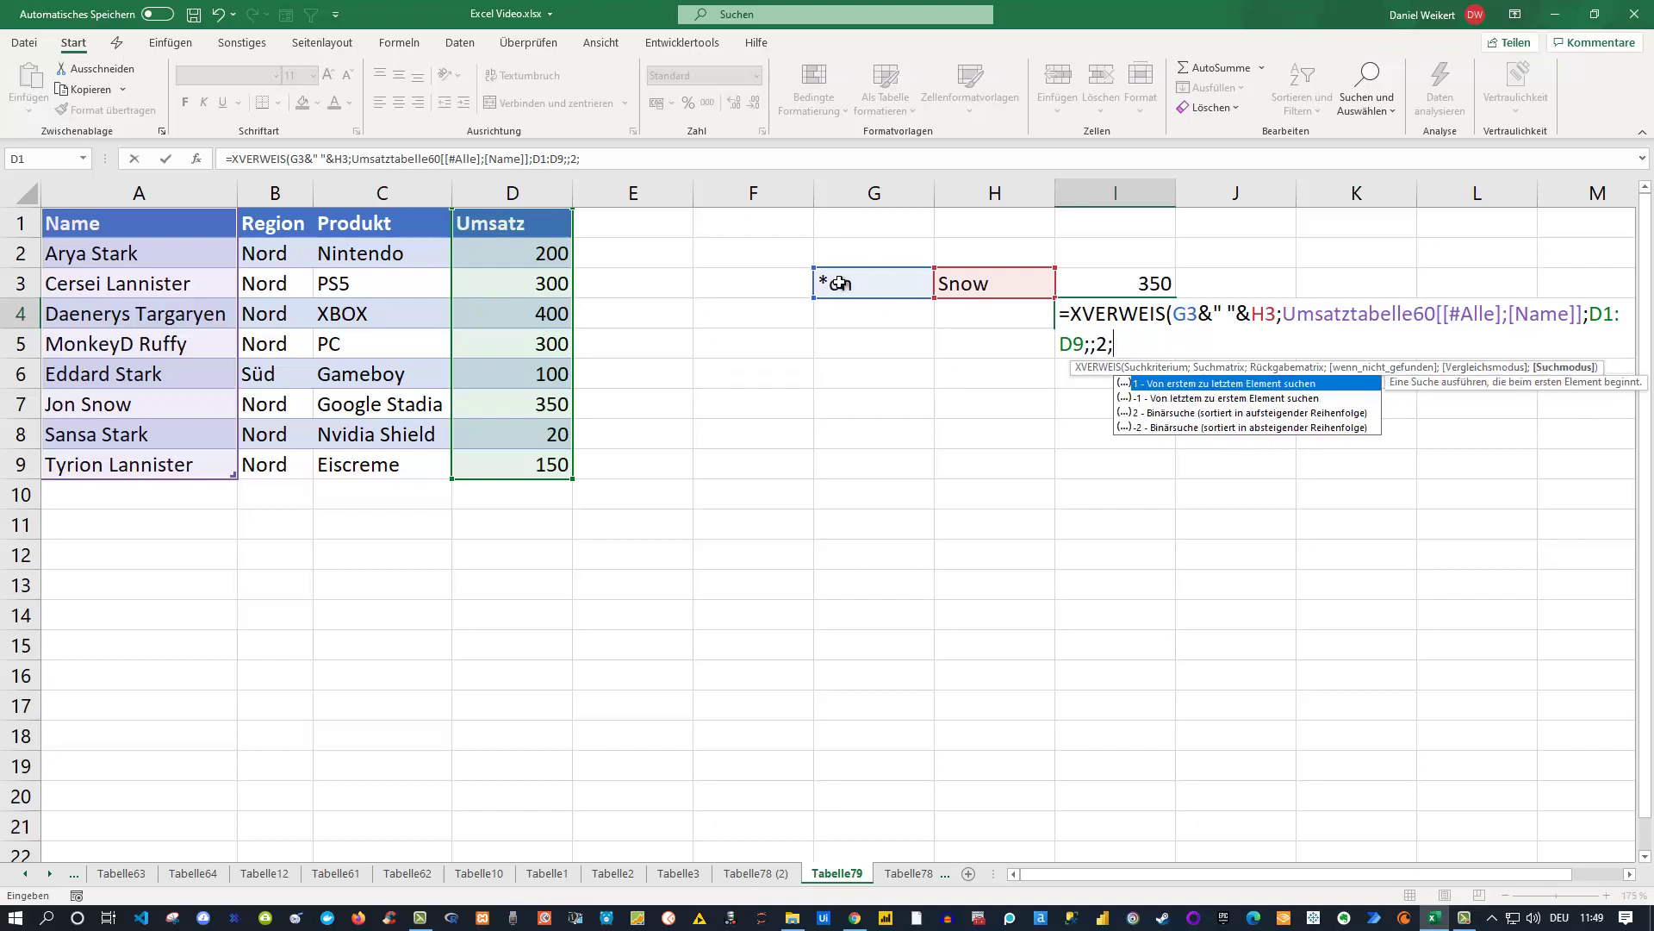
{"action": "key", "text": "BackSpace"}
{"action": "type", "text": ")"}
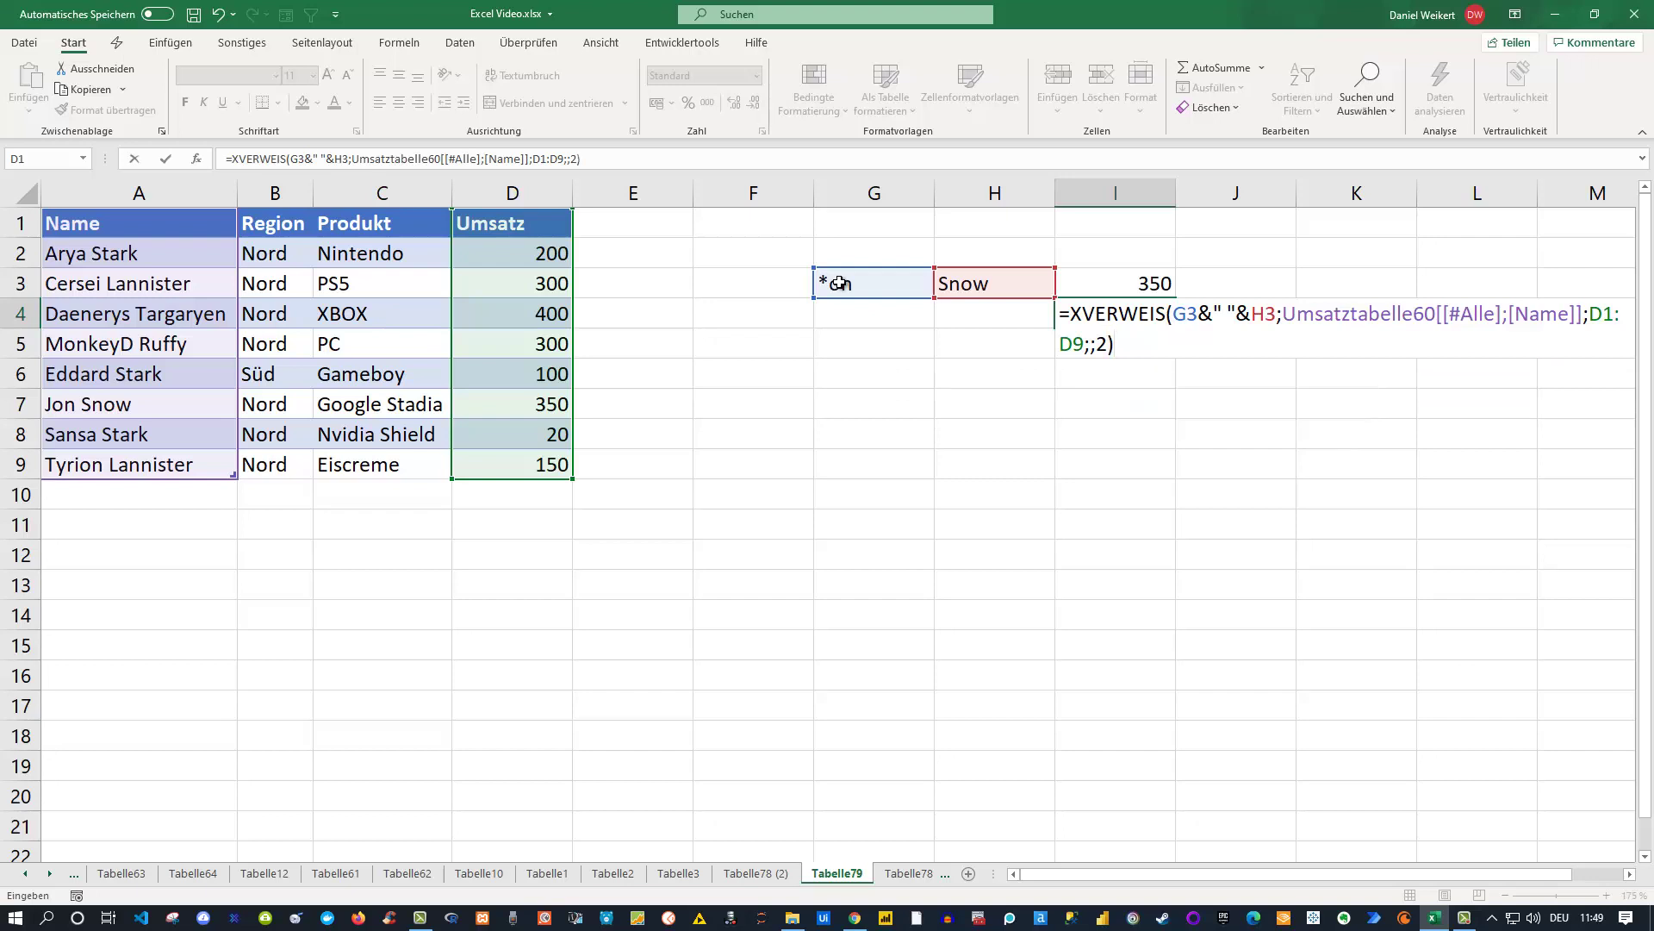
{"action": "key", "text": "Return"}
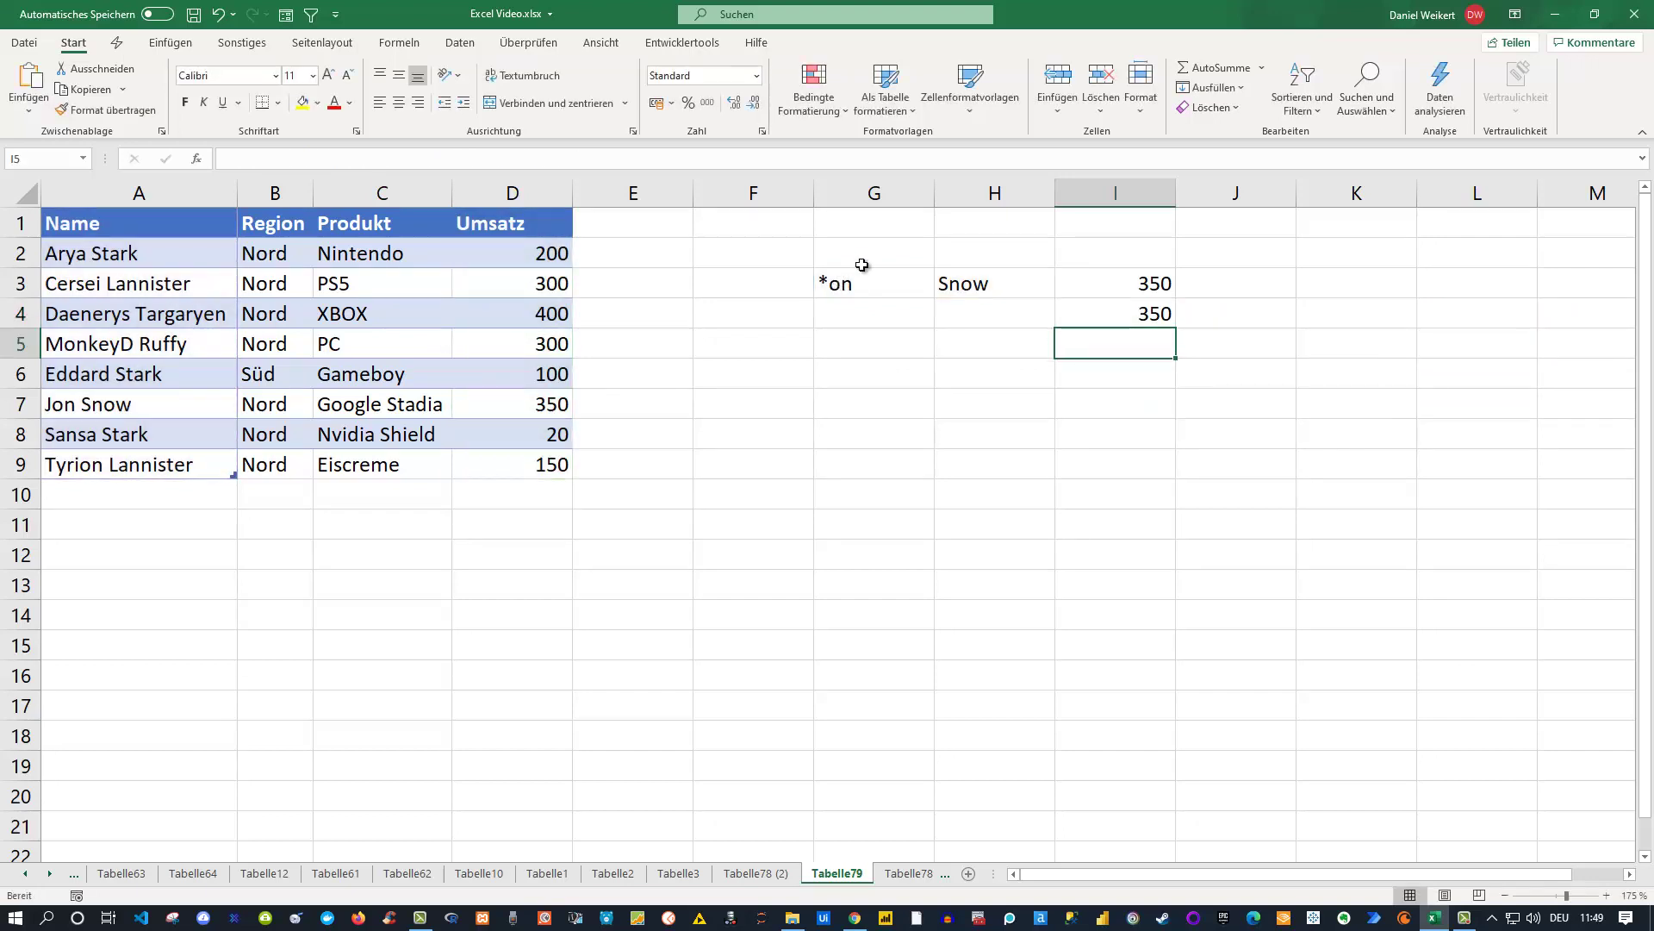
{"action": "left_click", "coordinate": [1141, 305]}
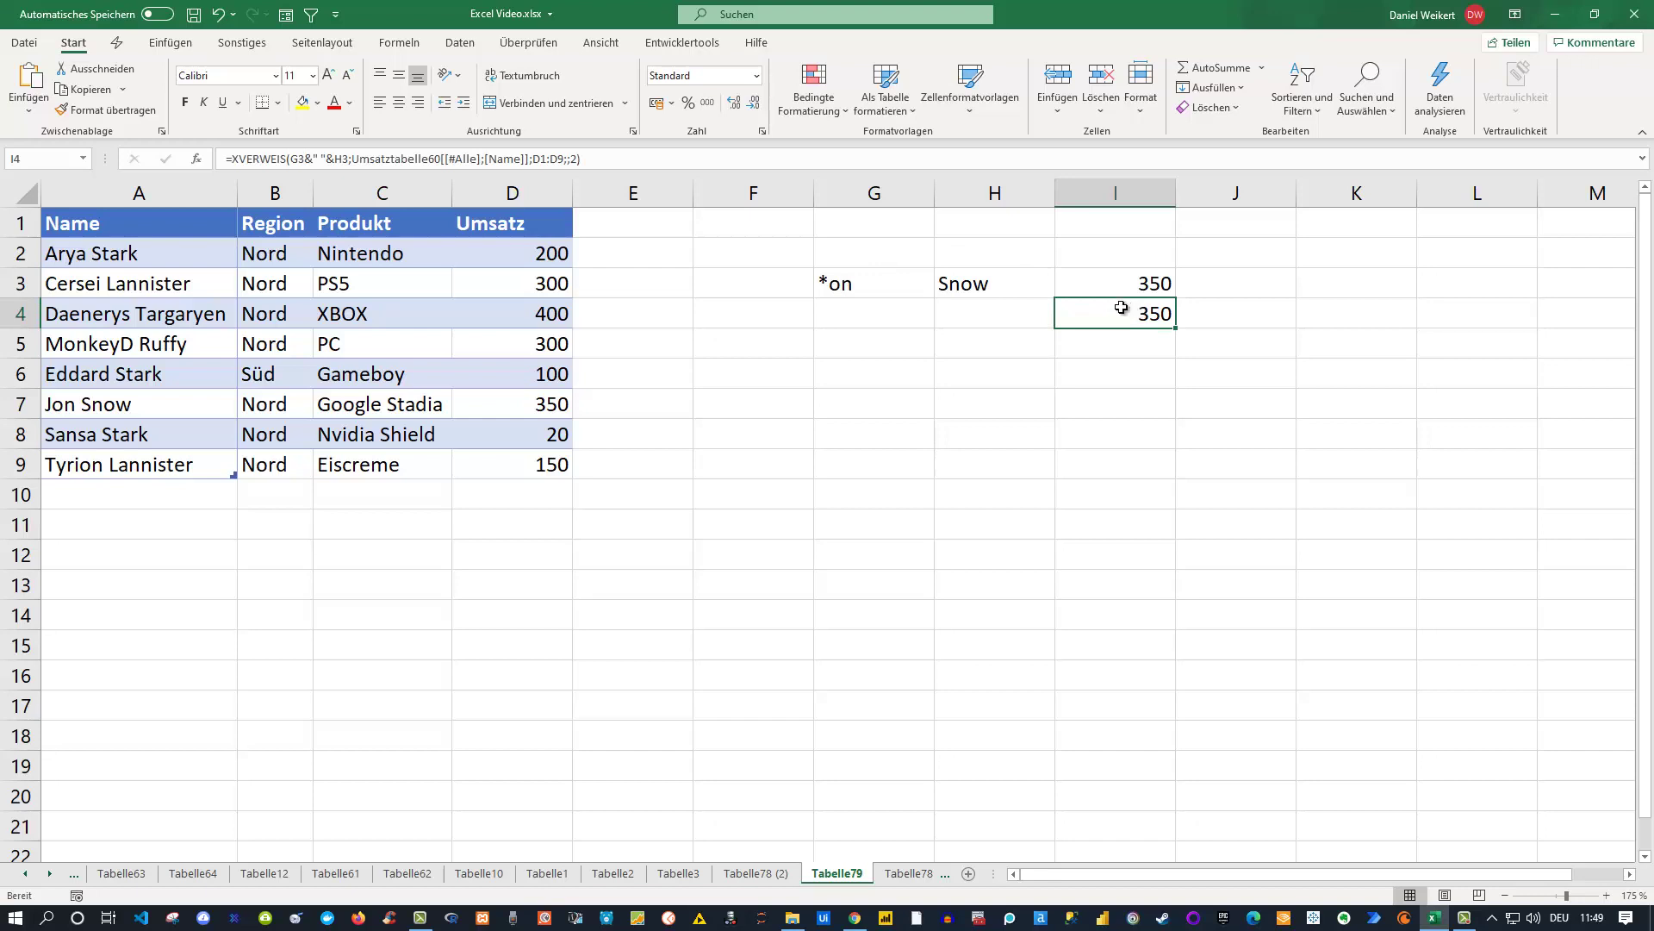
{"action": "double_click", "coordinate": [1107, 316]}
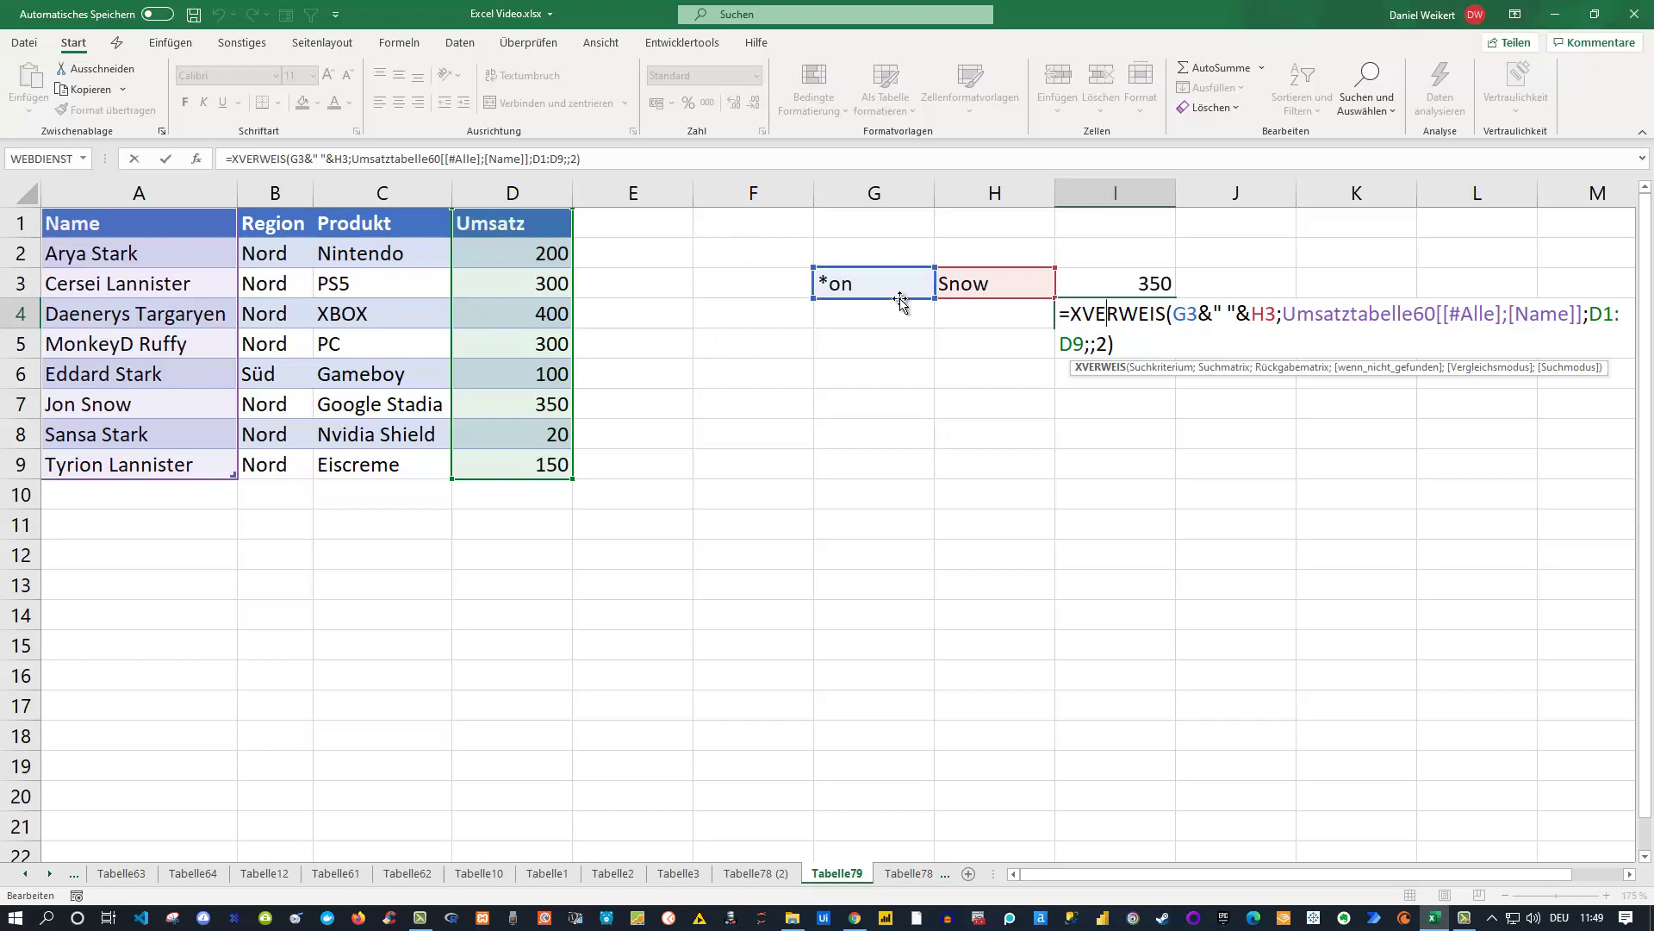
{"action": "key", "text": "ctrl+Return"}
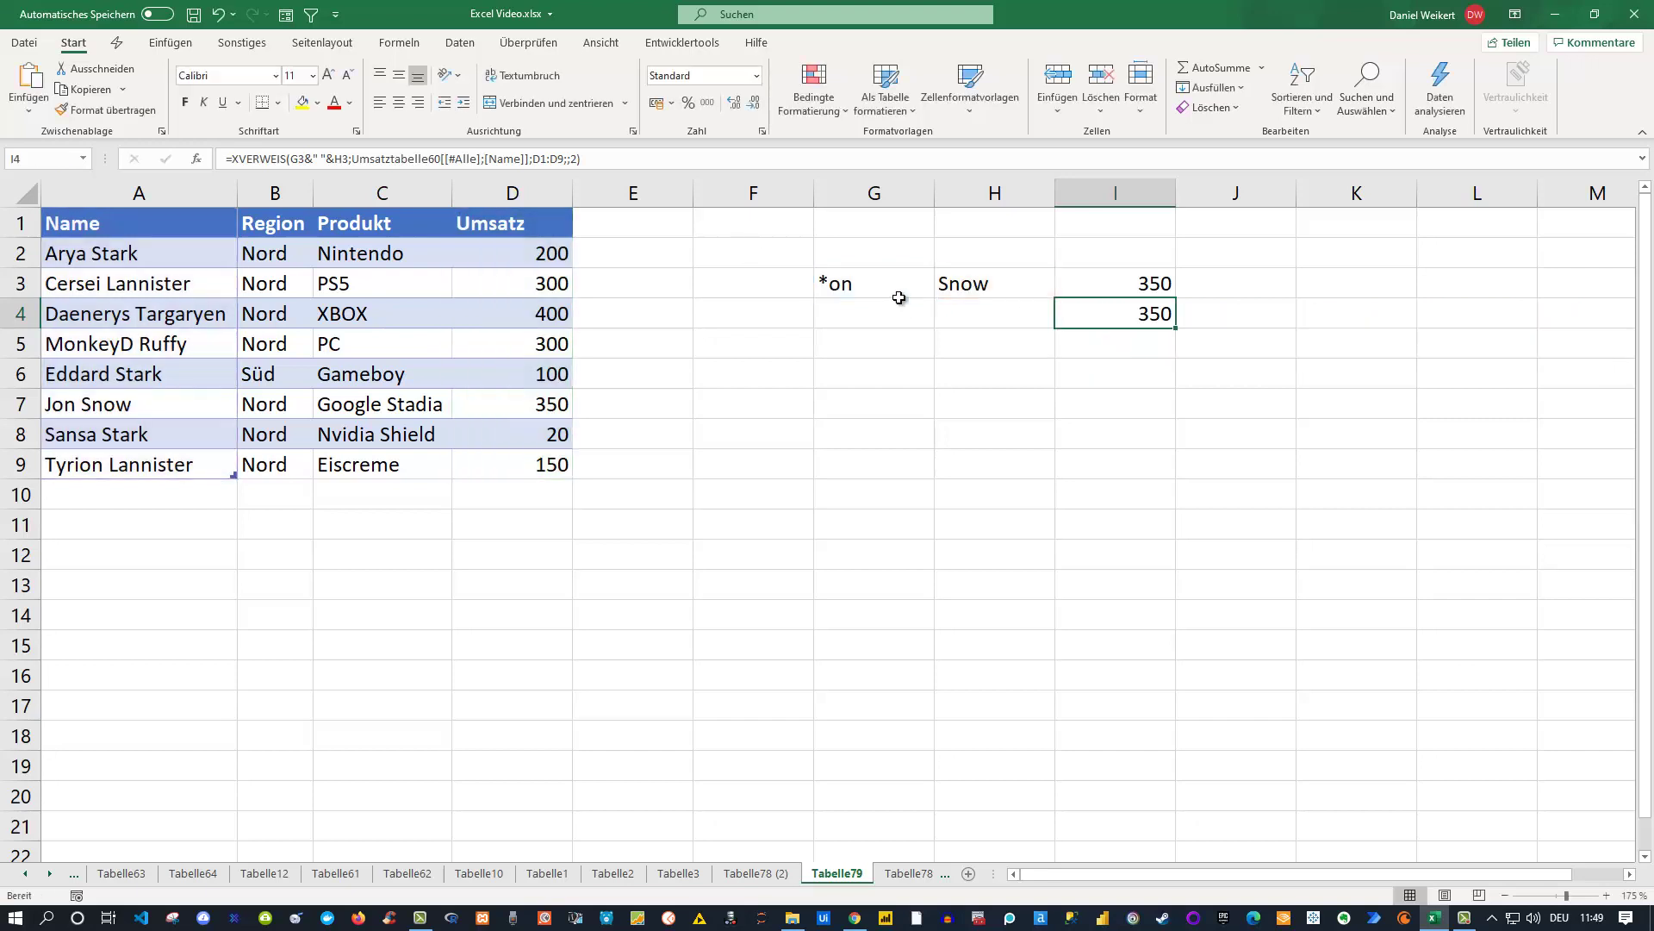